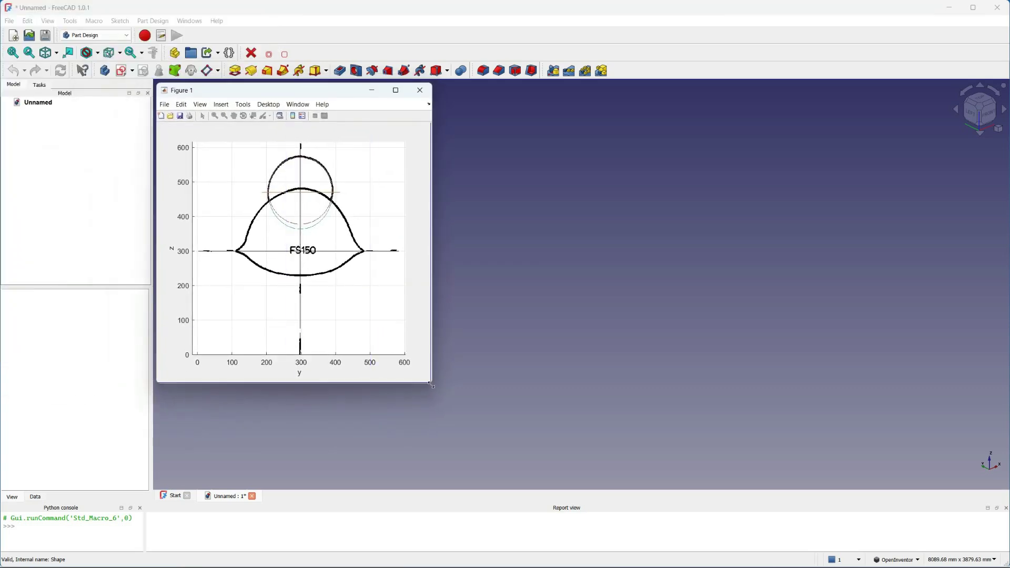
Step: Mark the FS150 canopy line, section centre, right cusp and both shoulder points, then close Figure 1
{"action": "left_click_drag", "start_coordinate": [509, 476], "coordinate": [522, 488]}
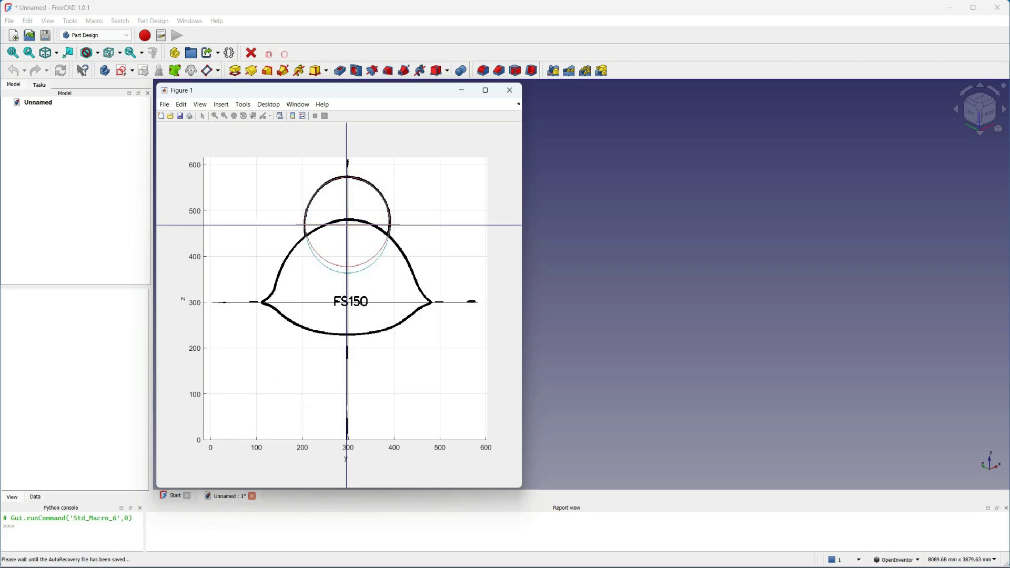
{"action": "left_click", "coordinate": [346, 224]}
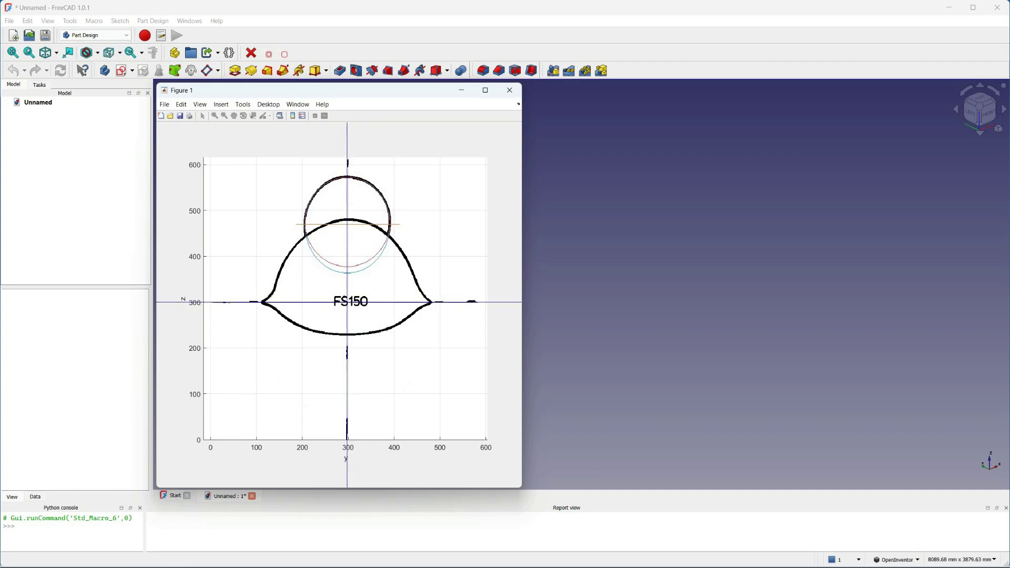
{"action": "left_click", "coordinate": [347, 303]}
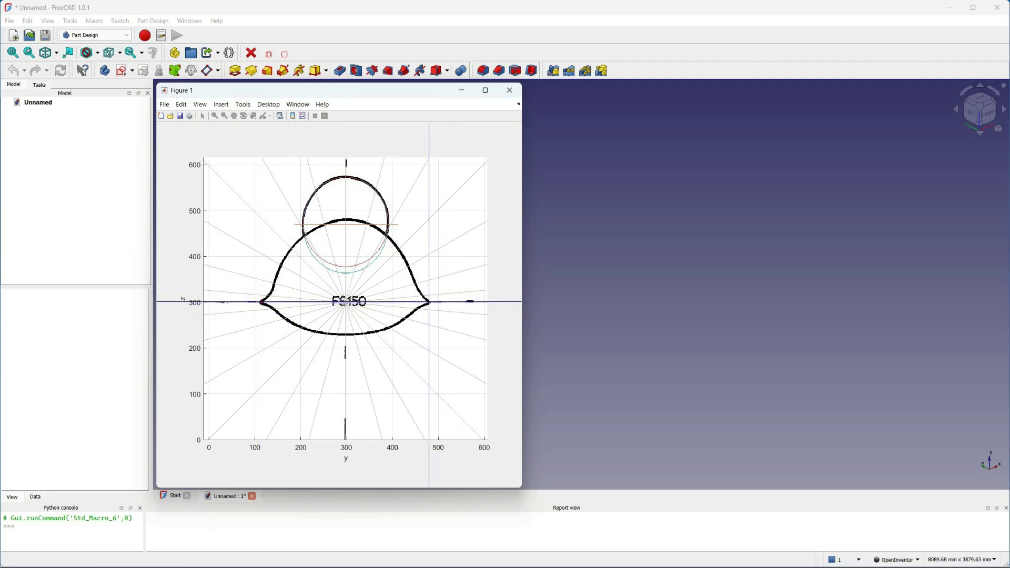
{"action": "left_click", "coordinate": [429, 302]}
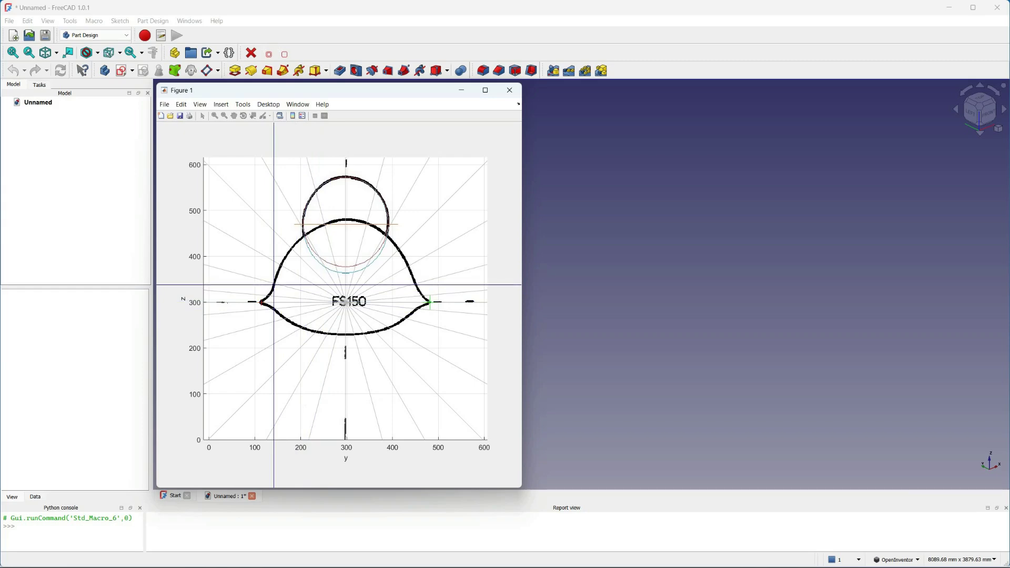
{"action": "left_click", "coordinate": [274, 284]}
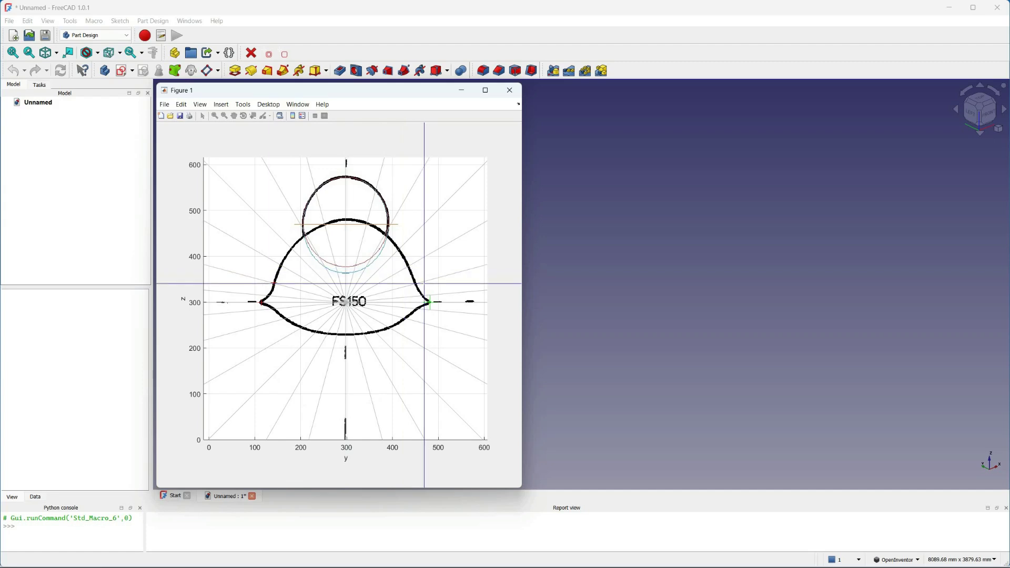
{"action": "left_click", "coordinate": [417, 283]}
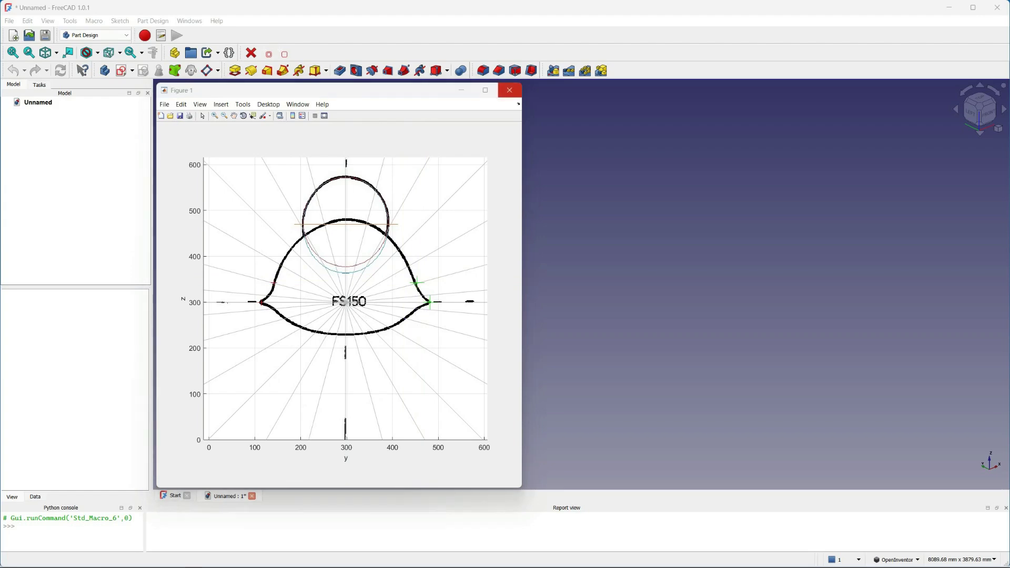
{"action": "left_click", "coordinate": [510, 90]}
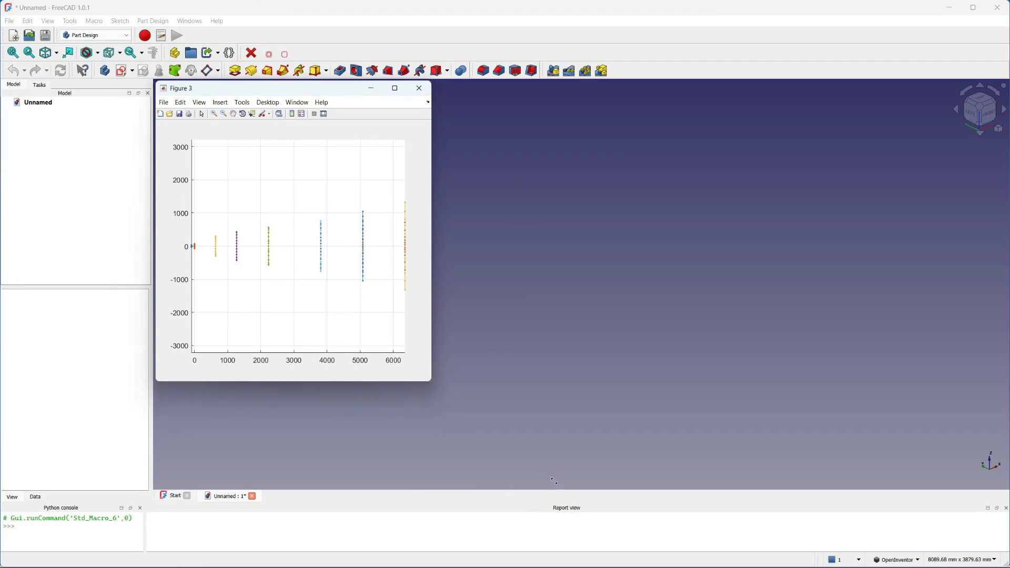
{"action": "left_click_drag", "start_coordinate": [554, 481], "coordinate": [557, 483]}
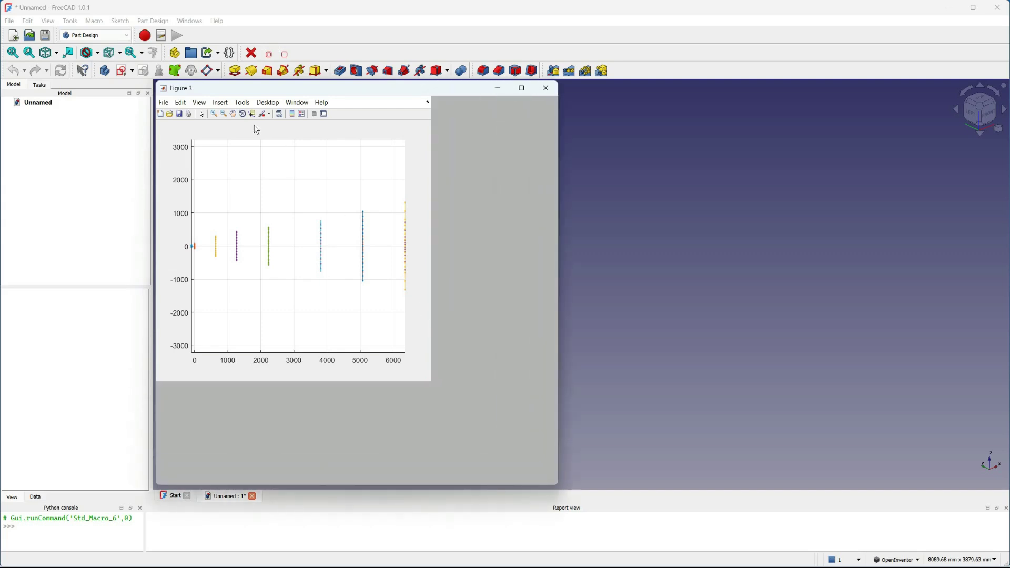
{"action": "left_click", "coordinate": [243, 115]}
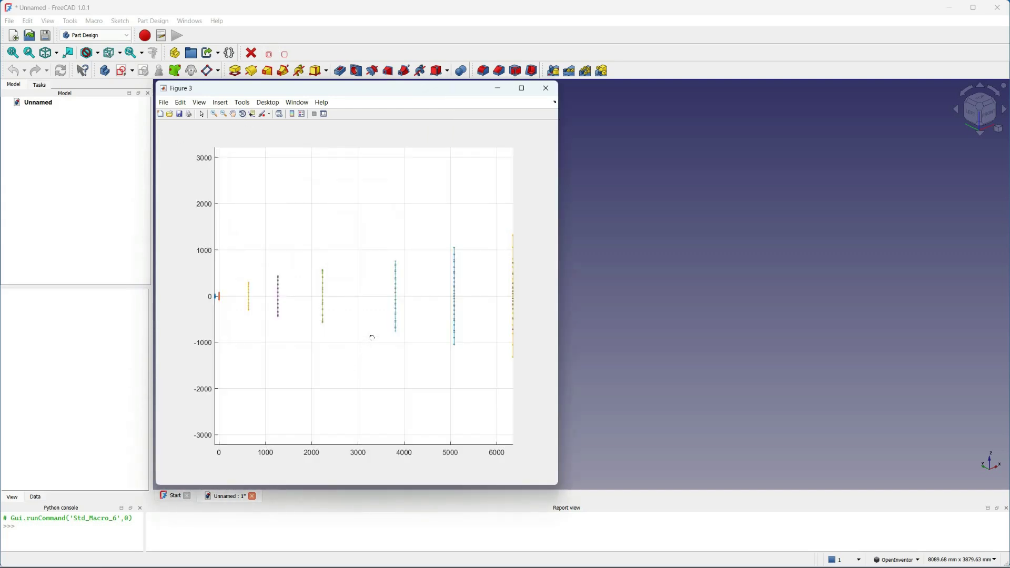
{"action": "left_click_drag", "start_coordinate": [404, 328], "coordinate": [389, 337]}
{"action": "left_click", "coordinate": [214, 114]}
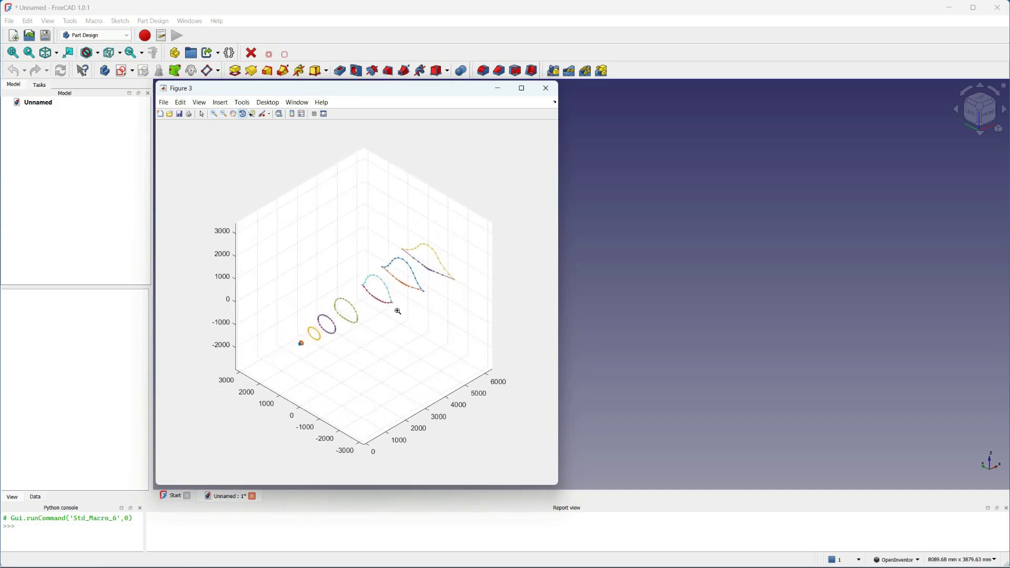
{"action": "left_click", "coordinate": [406, 318]}
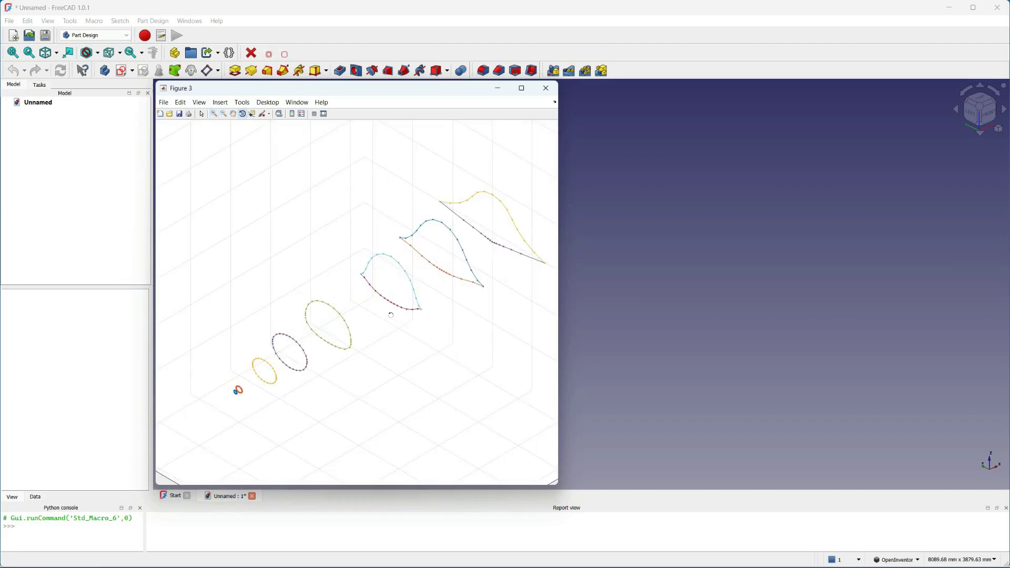
{"action": "left_click_drag", "start_coordinate": [391, 322], "coordinate": [366, 271]}
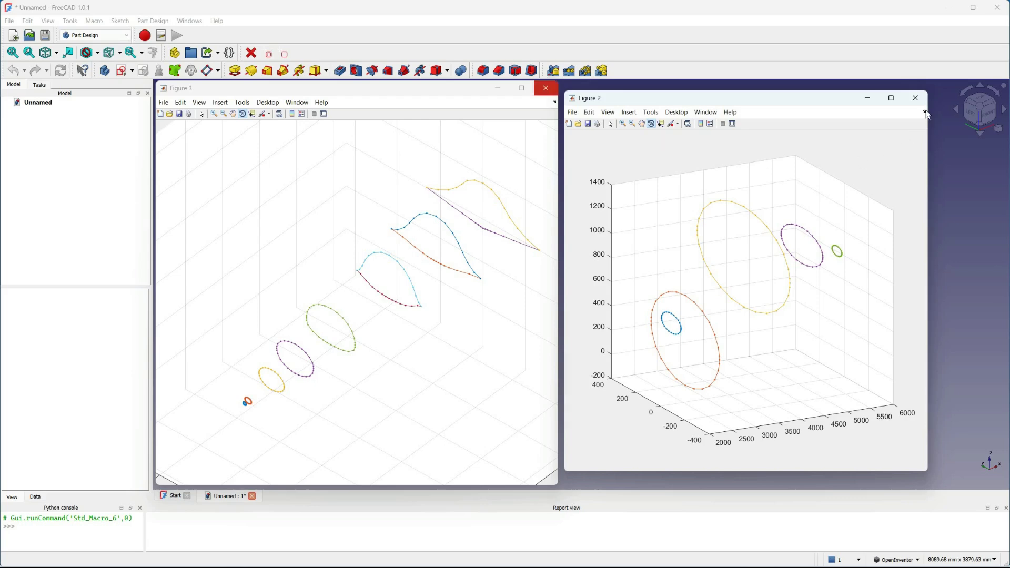
{"action": "left_click", "coordinate": [547, 88]}
{"action": "left_click", "coordinate": [918, 99]}
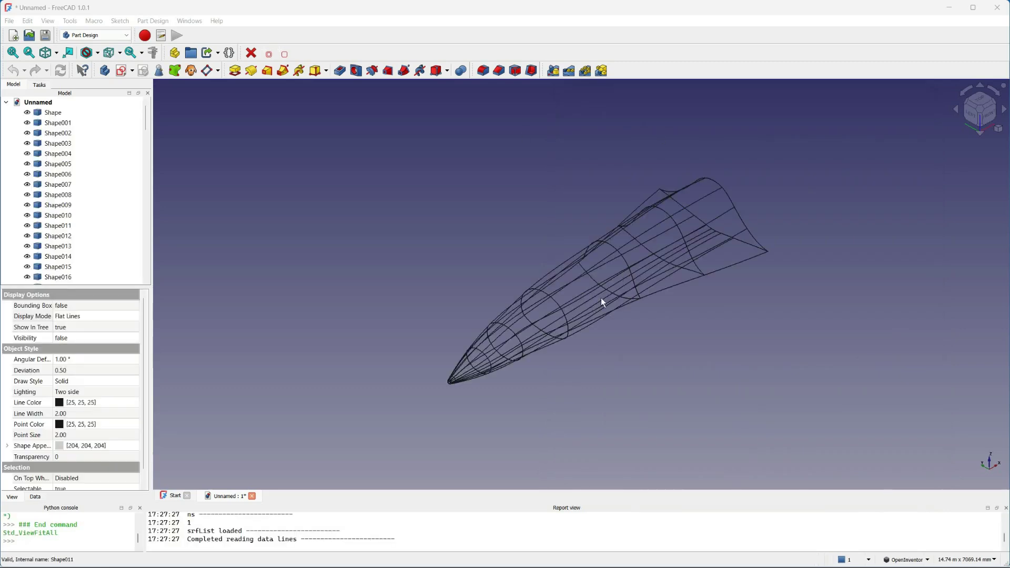
Step: Orbit the imported nose wireframe and locate the Shape006 curve in the tree
{"action": "scroll", "coordinate": [558, 275], "scroll_direction": "up", "scroll_amount": 3}
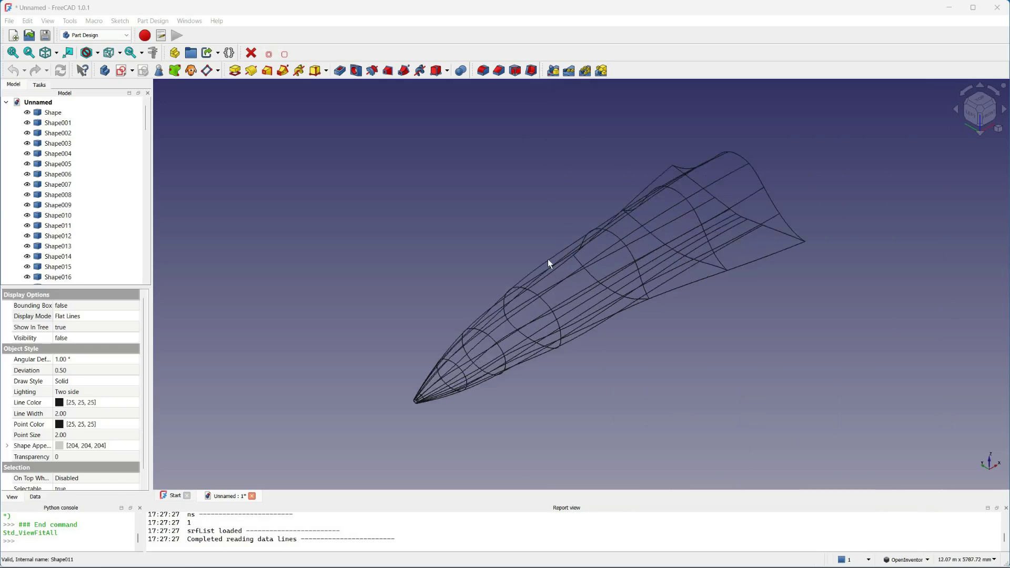
{"action": "middle_click_drag", "start_coordinate": [541, 232], "coordinate": [508, 199]}
{"action": "left_click_drag", "start_coordinate": [507, 200], "coordinate": [578, 263]}
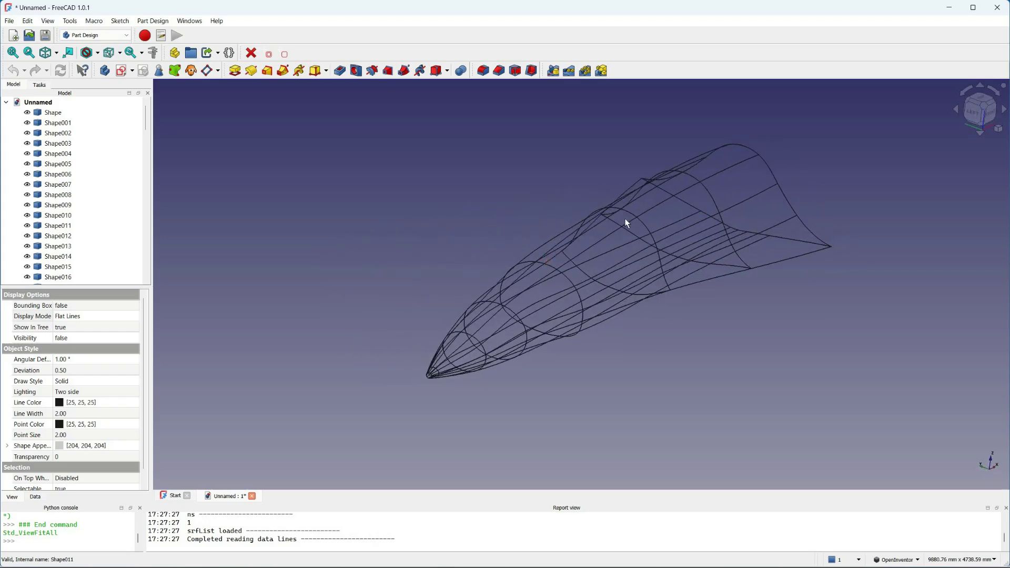
{"action": "left_click", "coordinate": [64, 176]}
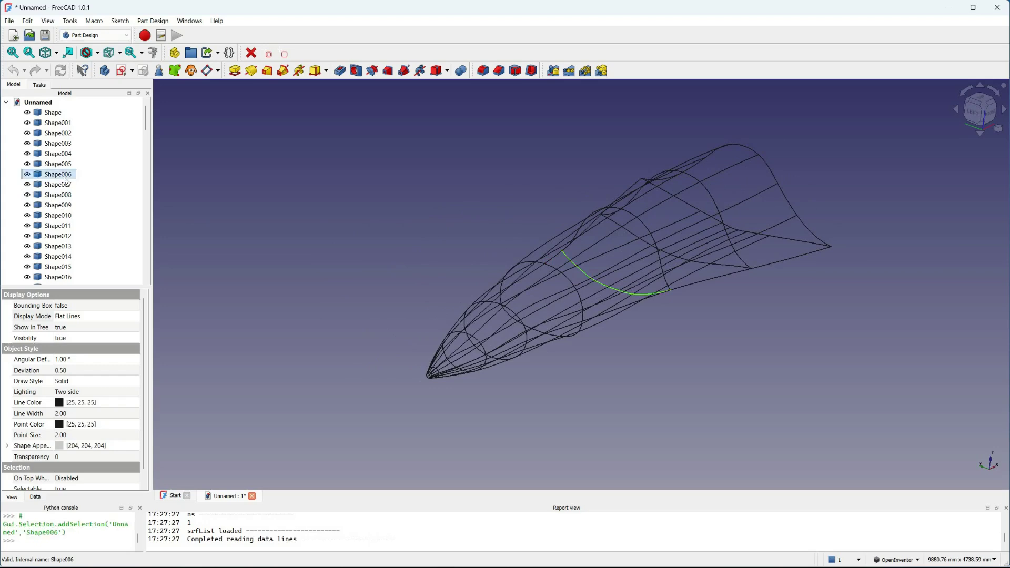
Step: Step through the curves one by one from Shape007 down to Shape017
{"action": "key", "text": "Down"}
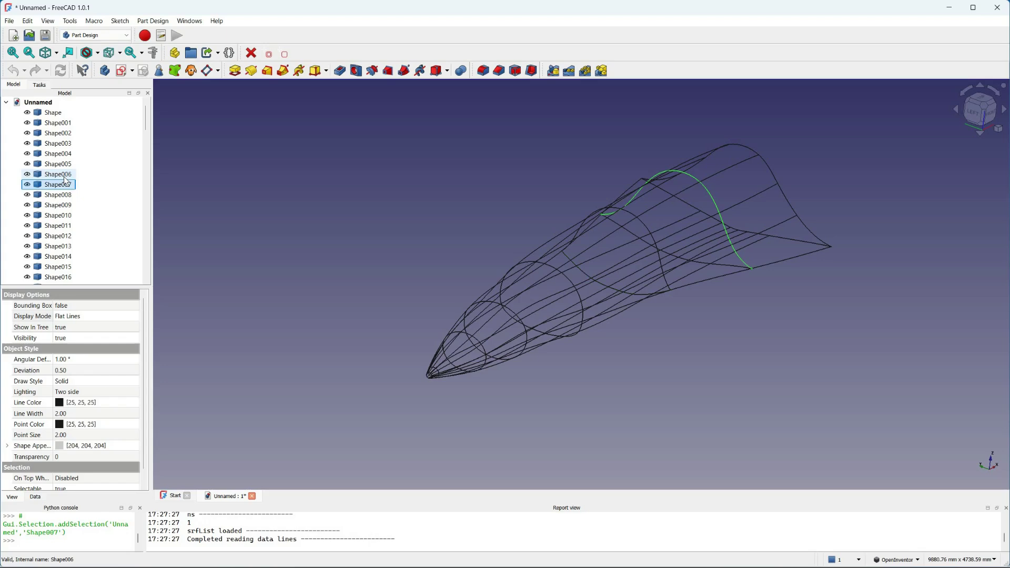
{"action": "key", "text": "Up"}
{"action": "key", "text": "Up"}
{"action": "key", "text": "Down"}
{"action": "key", "text": "Down"}
{"action": "key", "text": "Down"}
{"action": "key", "text": "Down"}
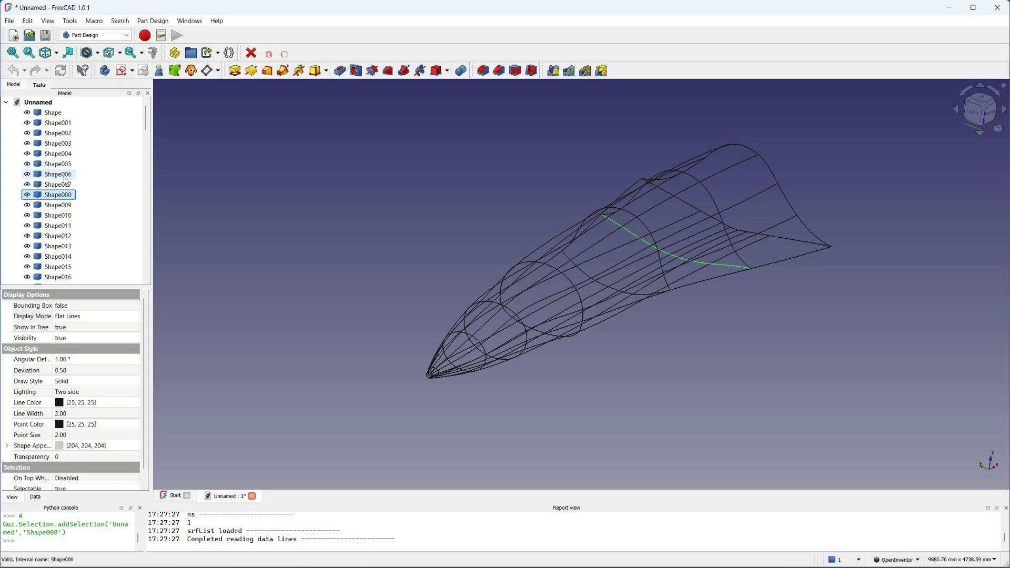
{"action": "key", "text": "Down"}
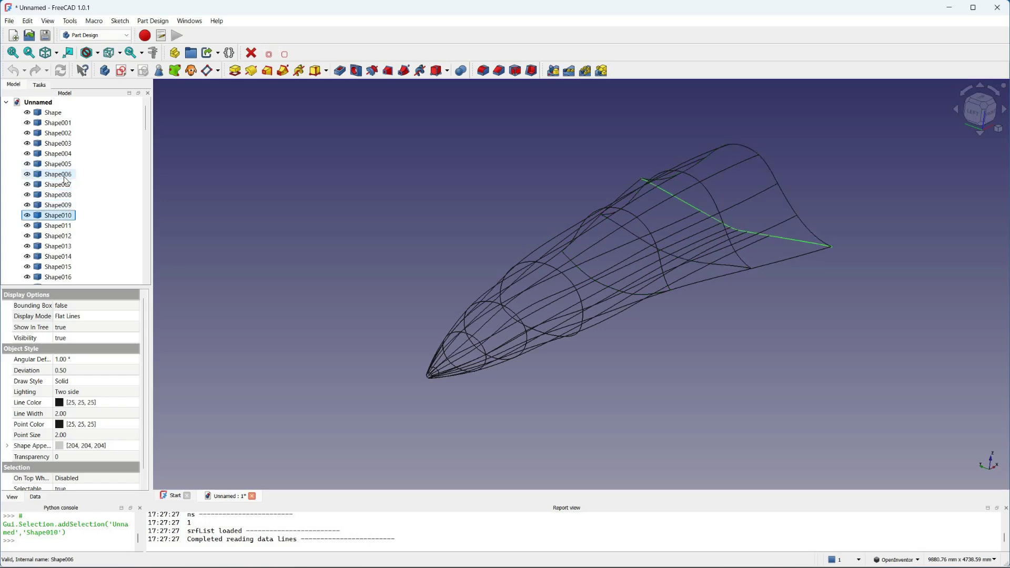
{"action": "key", "text": "Down"}
{"action": "key", "text": "Down"}
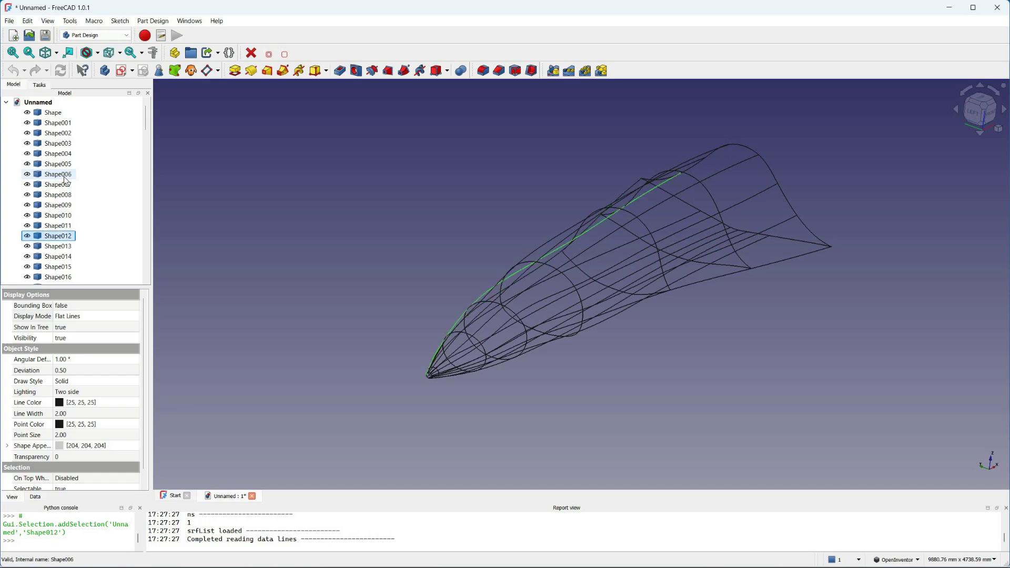
{"action": "key", "text": "Down"}
{"action": "key", "text": "Down"}
{"action": "key", "text": "Down"}
{"action": "key", "text": "Down"}
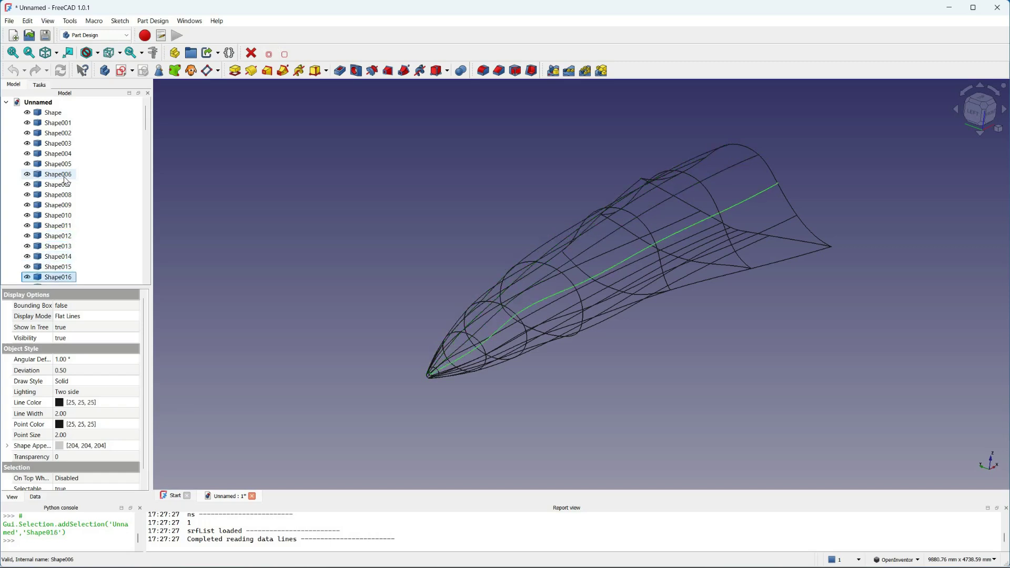
{"action": "key", "text": "Down"}
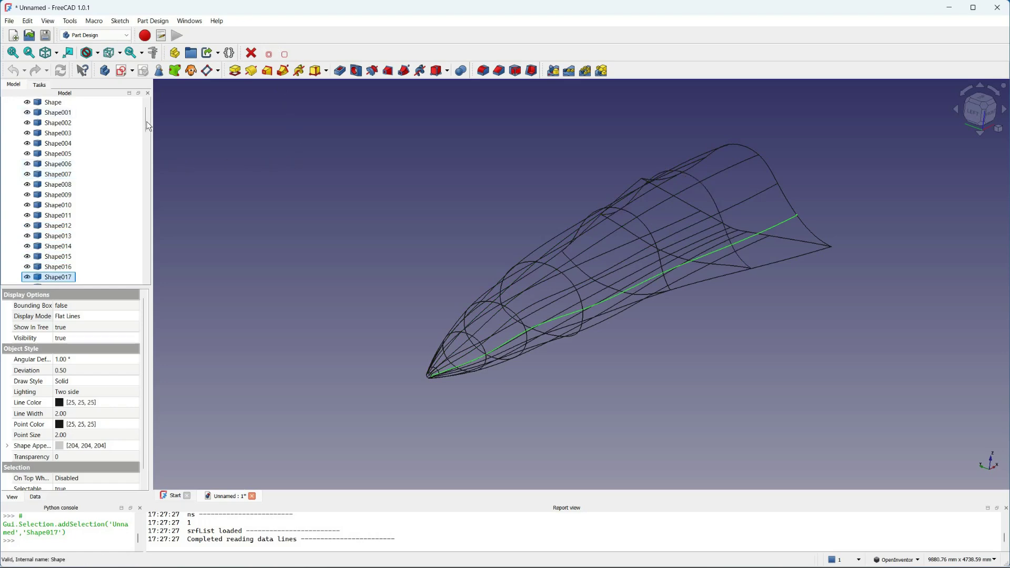
Step: Select the canopy boundary curves Shape005–Shape008, Shape015 and Shape016
{"action": "scroll", "coordinate": [280, 258], "scroll_direction": "up", "scroll_amount": 1}
{"action": "left_click_drag", "start_coordinate": [658, 244], "coordinate": [725, 258]}
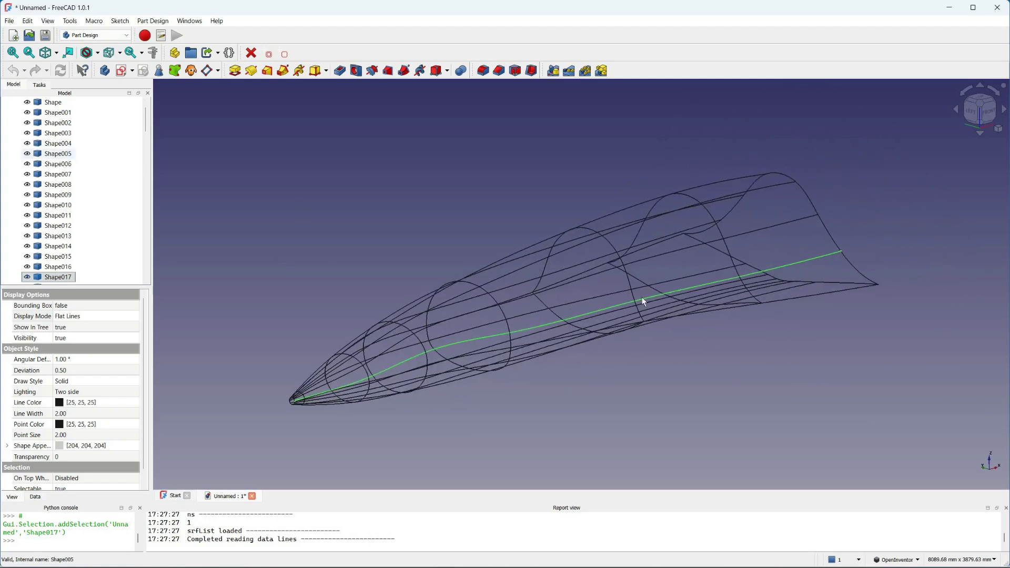
{"action": "left_click", "coordinate": [531, 290]}
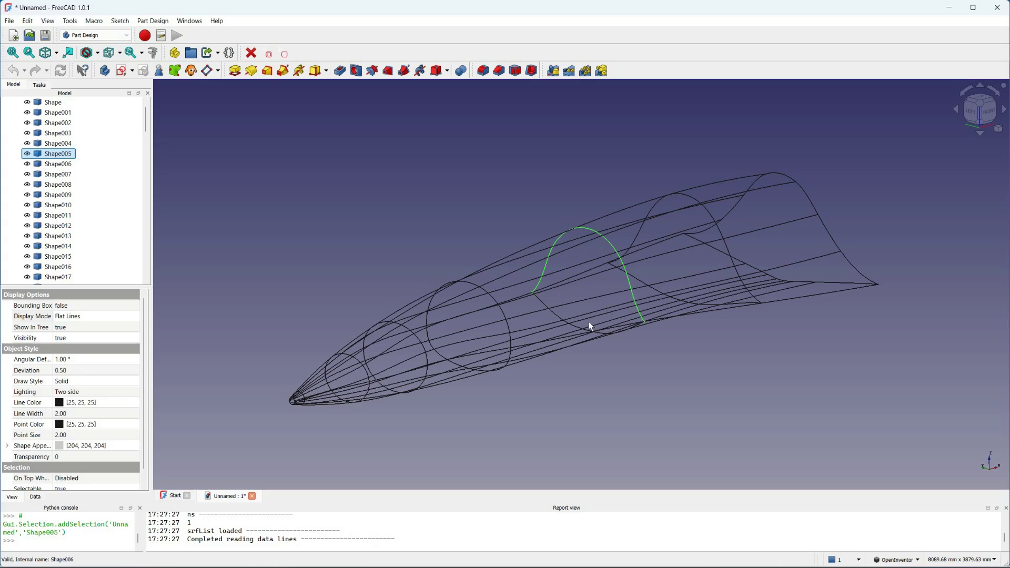
{"action": "left_click", "coordinate": [70, 165], "text": "ctrl"}
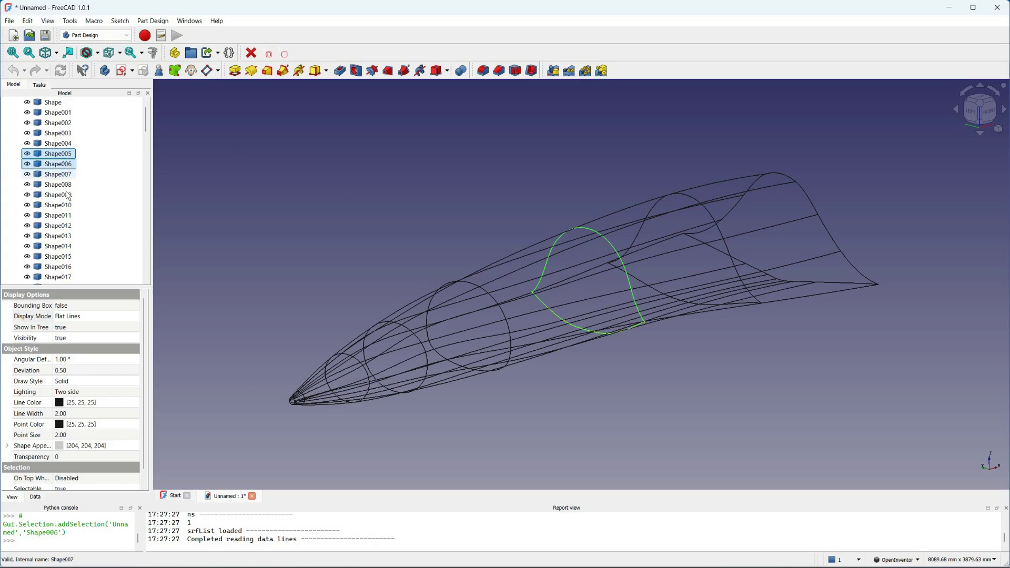
{"action": "left_click", "coordinate": [60, 174], "text": "ctrl"}
{"action": "left_click", "coordinate": [63, 184], "text": "ctrl"}
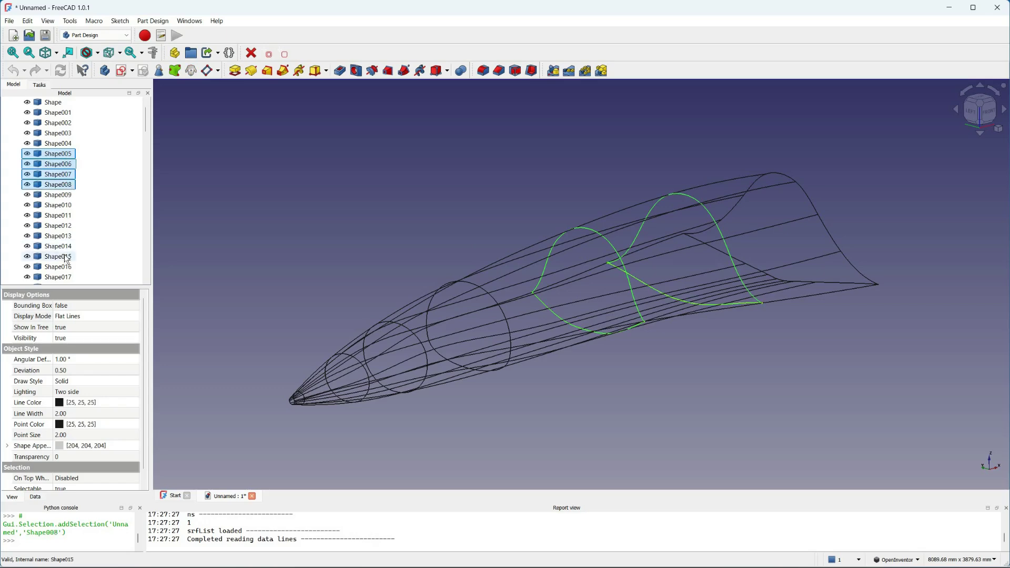
{"action": "left_click", "coordinate": [66, 258], "text": "ctrl"}
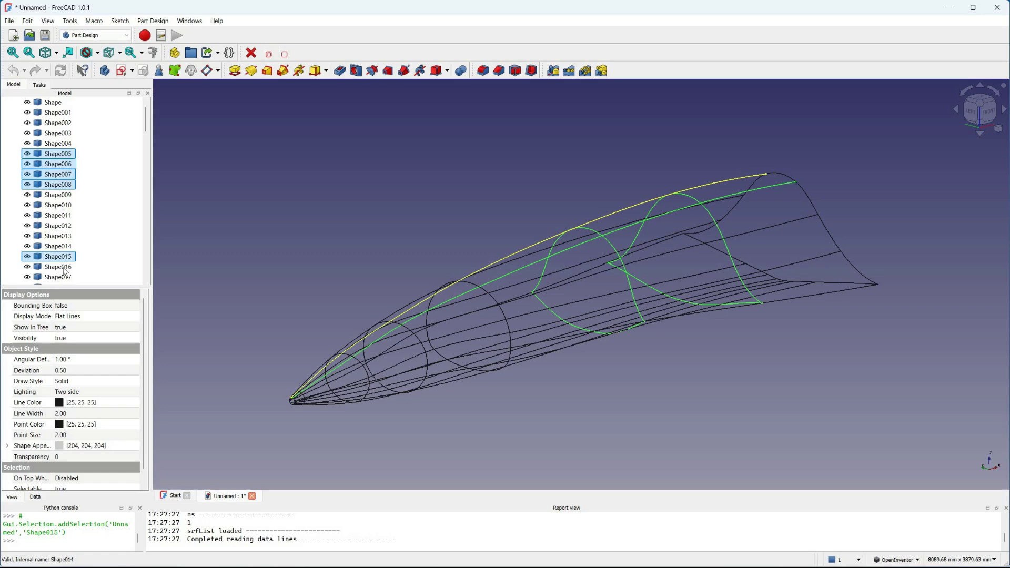
{"action": "left_click", "coordinate": [562, 278], "text": "ctrl"}
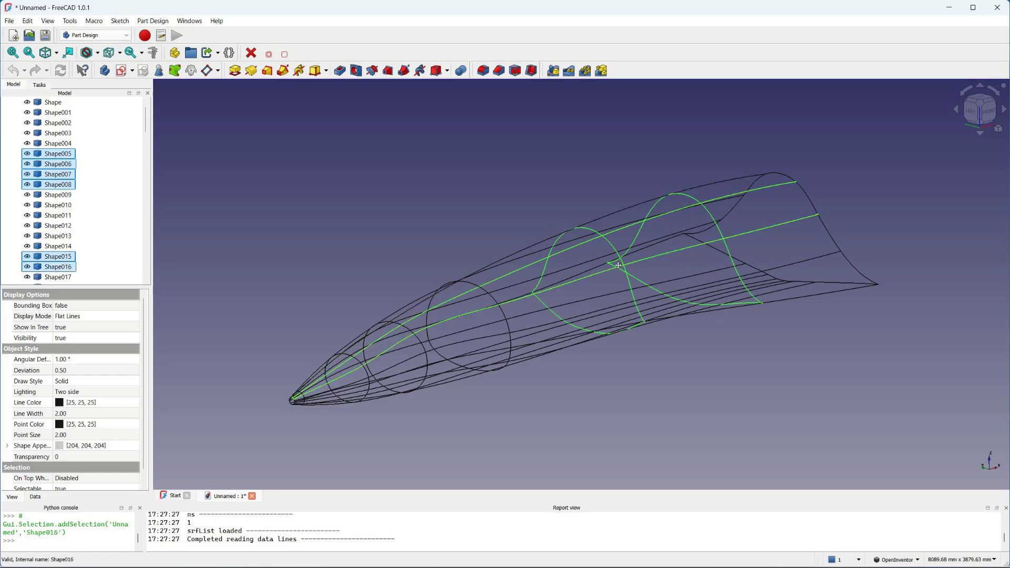
Step: Select only Shape001 and fit the whole fuselage wireframe in view with V,F
{"action": "scroll", "coordinate": [563, 297], "scroll_direction": "up", "scroll_amount": 4}
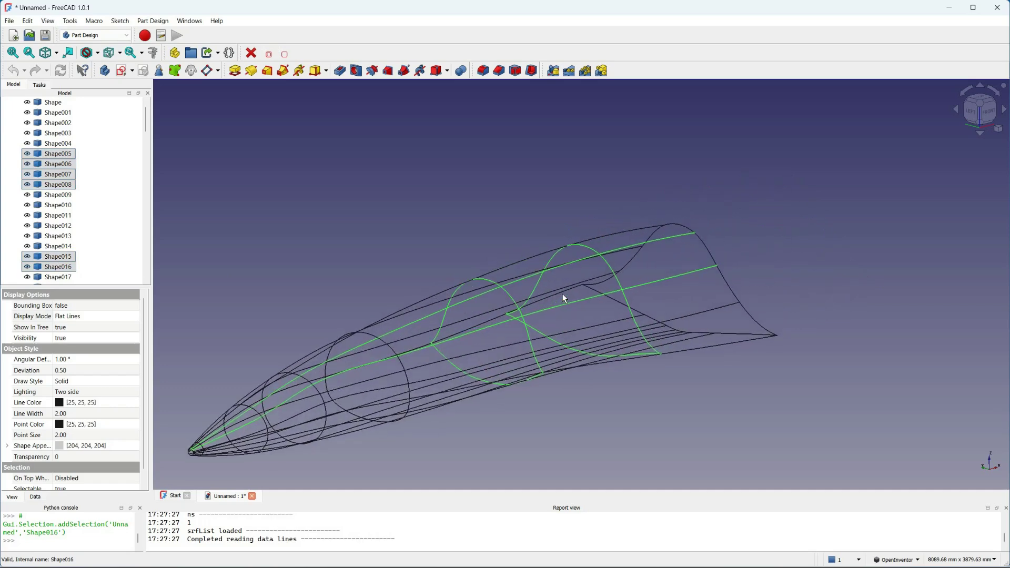
{"action": "scroll", "coordinate": [463, 353], "scroll_direction": "up", "scroll_amount": 5}
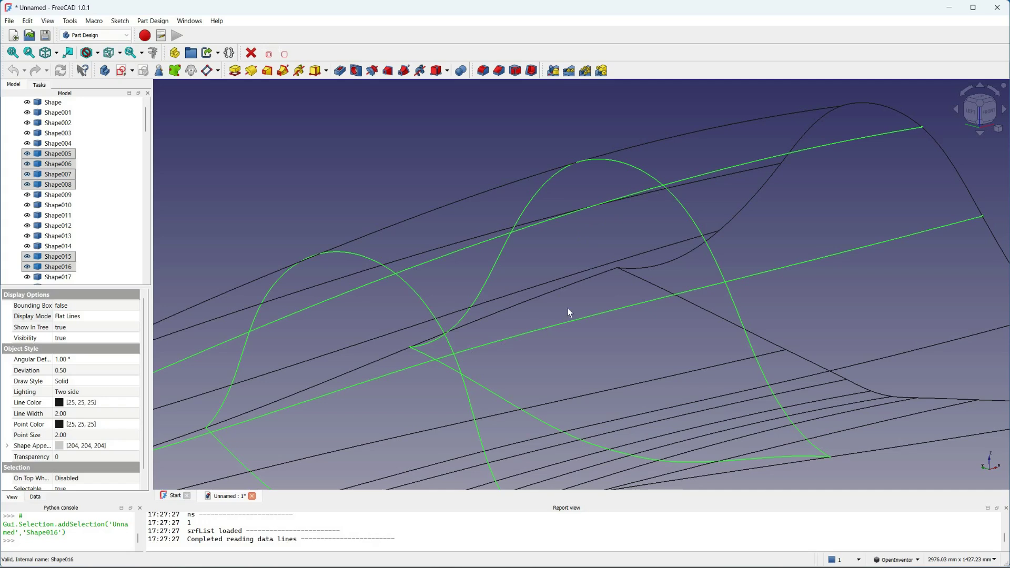
{"action": "scroll", "coordinate": [567, 308], "scroll_direction": "down", "scroll_amount": 5}
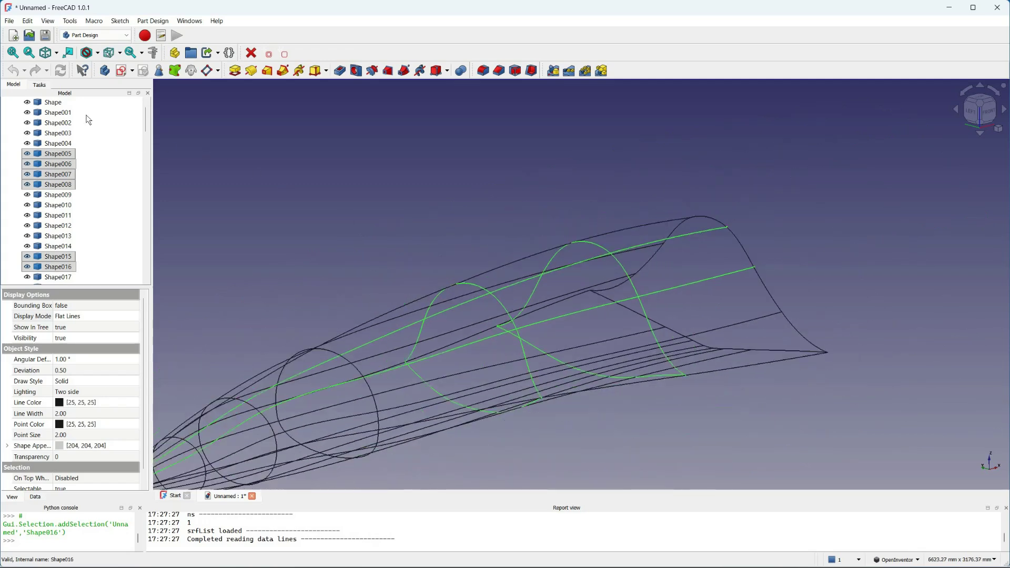
{"action": "left_click", "coordinate": [436, 370]}
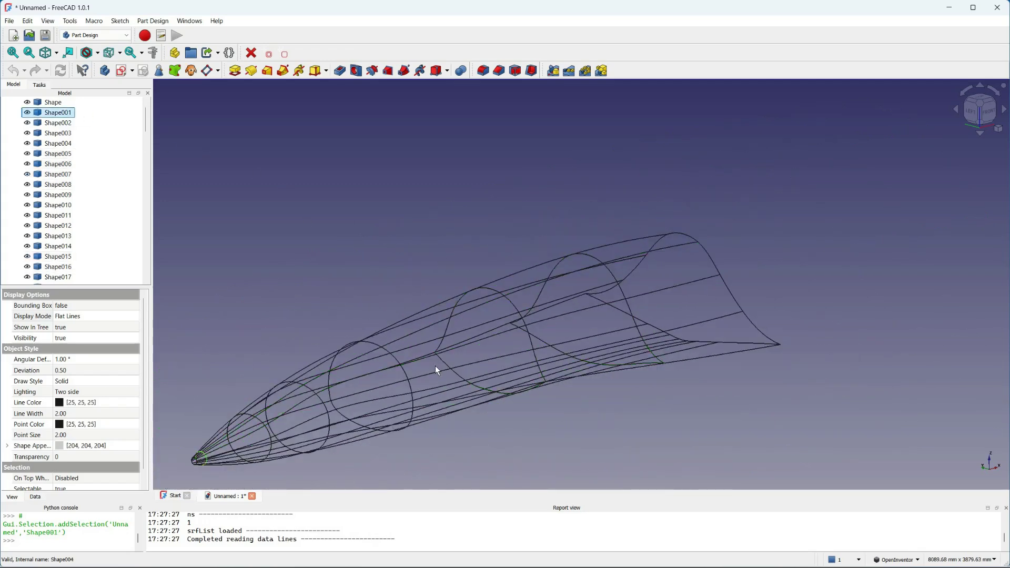
{"action": "left_click_drag", "start_coordinate": [471, 361], "coordinate": [613, 240]}
{"action": "key", "text": "v"}
{"action": "key", "text": "f"}
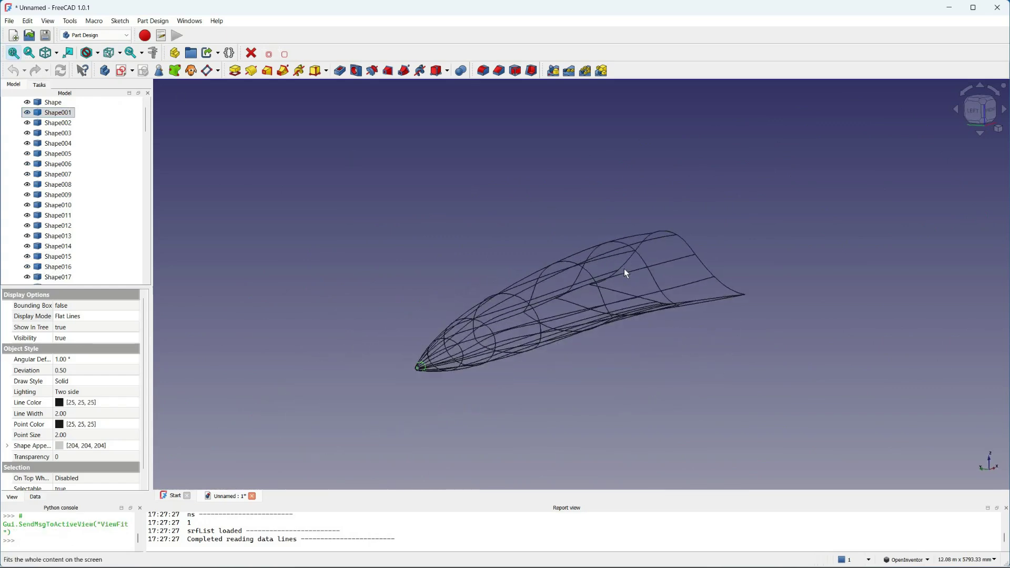
{"action": "left_click_drag", "start_coordinate": [639, 298], "coordinate": [880, 170]}
{"action": "left_click_drag", "start_coordinate": [568, 242], "coordinate": [535, 243]}
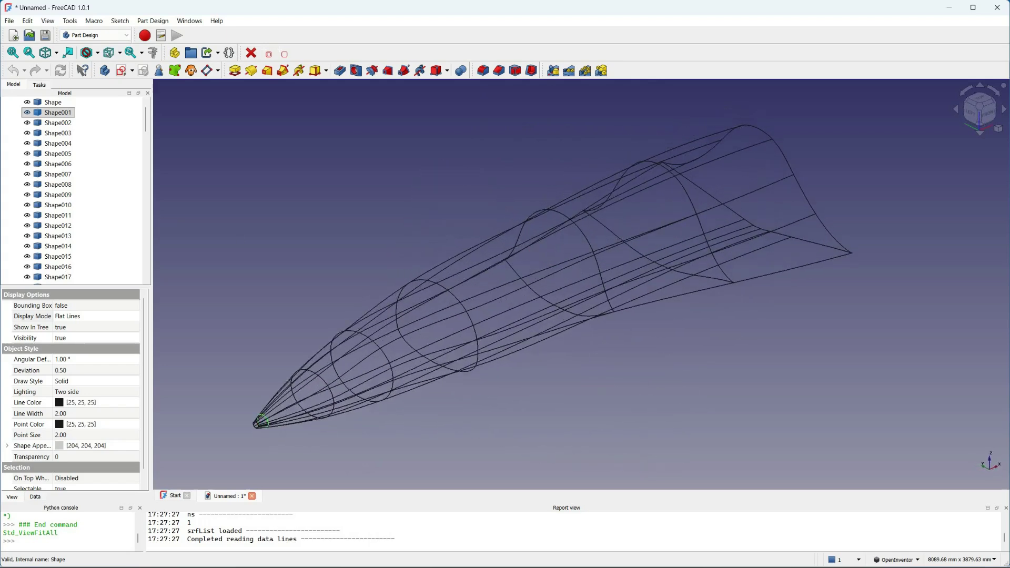
Step: Run the macro with Ctrl+Shift+M to open F16sections3half.txt in Notepad, centred on screen
{"action": "key", "text": "ctrl+shift+m"}
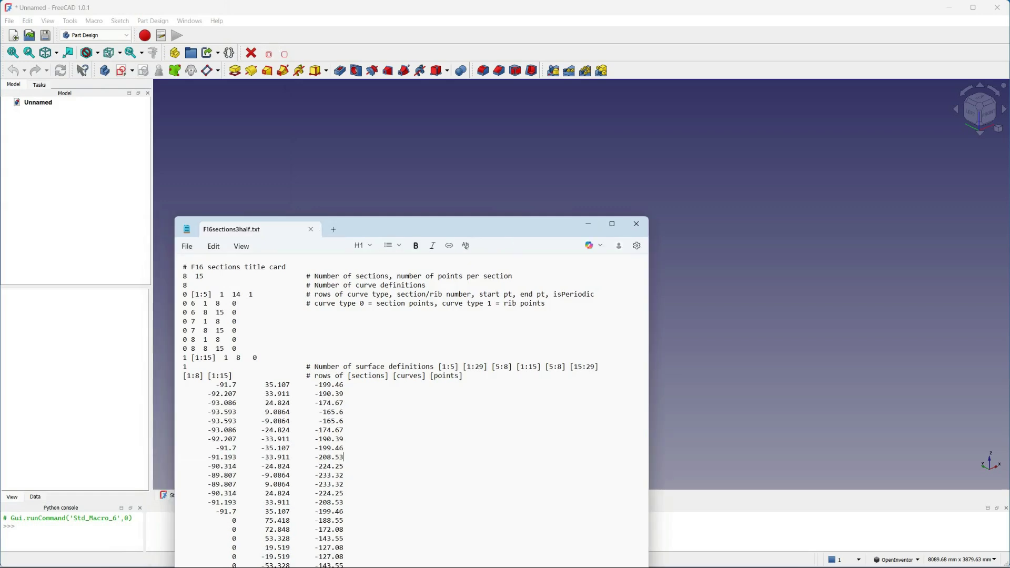
{"action": "left_click_drag", "start_coordinate": [436, 227], "coordinate": [531, 106]}
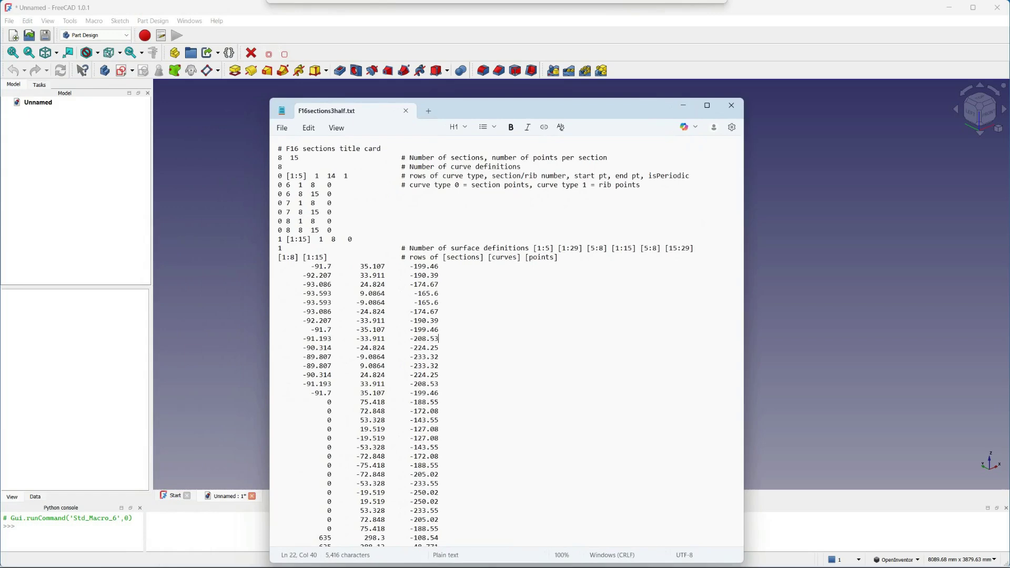
{"action": "mouse_move", "coordinate": [531, 106]}
{"action": "left_mouse_down"}
{"action": "mouse_move", "coordinate": [541, 96]}
{"action": "mouse_move", "coordinate": [536, 105]}
{"action": "left_mouse_up"}
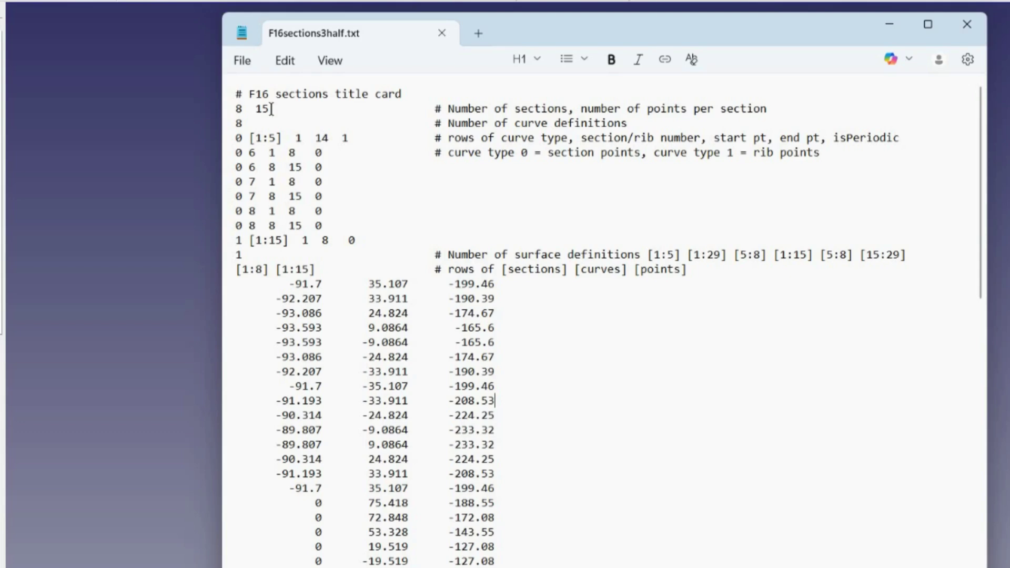
Step: Highlight the 8 sections by 15 points counts and the curve definition rows
{"action": "left_click_drag", "start_coordinate": [236, 109], "coordinate": [303, 109]}
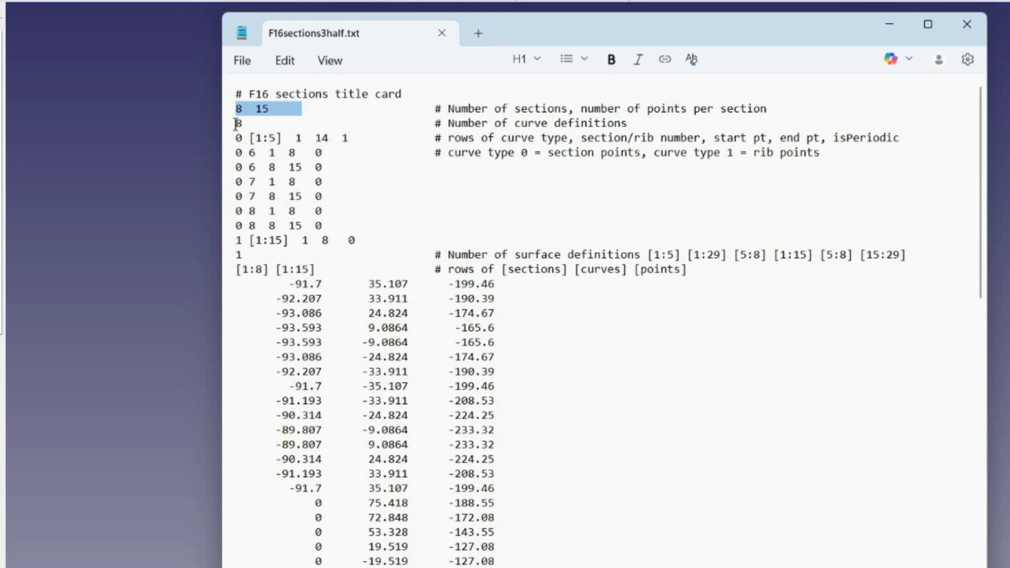
{"action": "left_click", "coordinate": [343, 123]}
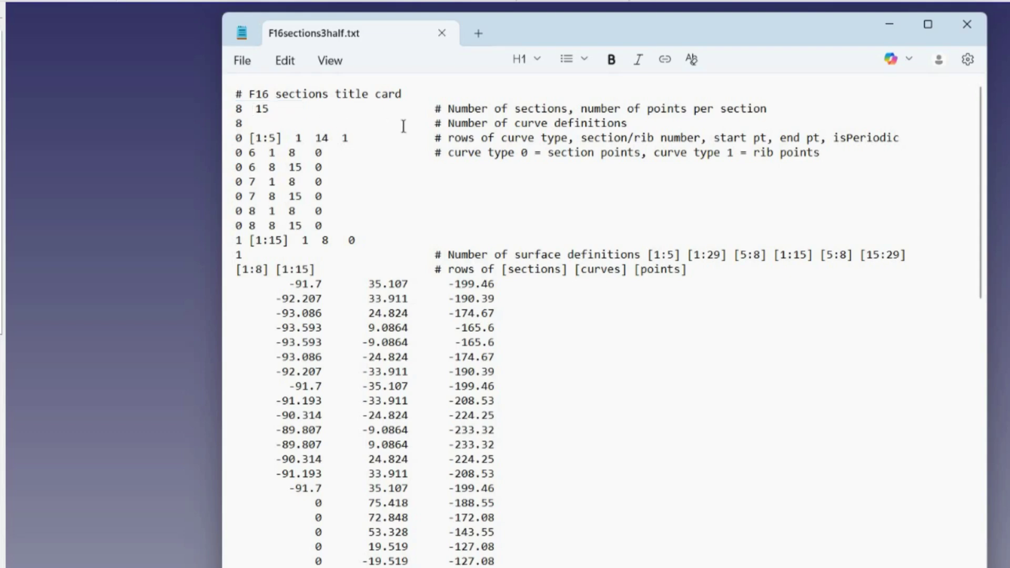
{"action": "key", "text": "shift+Home"}
{"action": "key", "text": "Down"}
{"action": "key", "text": "shift+Down"}
{"action": "key", "text": "shift+Down"}
{"action": "key", "text": "shift+Down"}
{"action": "key", "text": "shift+Down"}
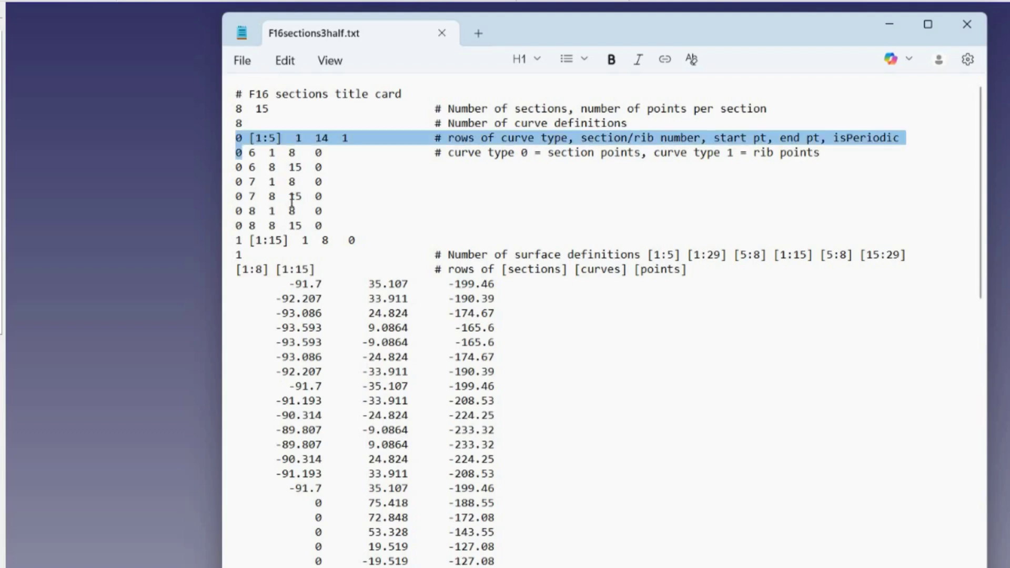
{"action": "key", "text": "shift+Down"}
{"action": "key", "text": "shift+Down"}
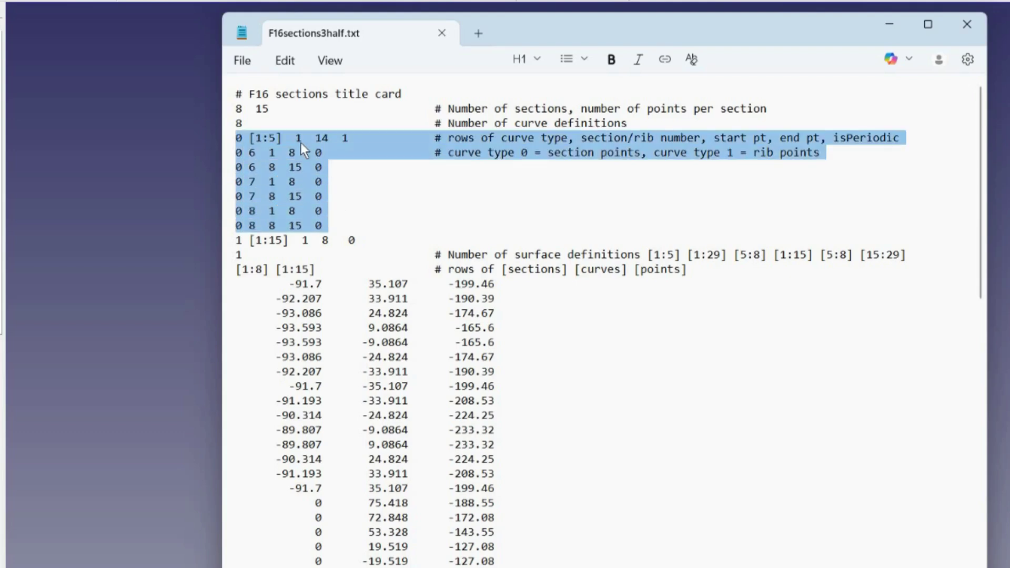
Step: Highlight the first row's curve type, section range [1:5], points 1 14 and isPeriodic 1
{"action": "left_click_drag", "start_coordinate": [301, 143], "coordinate": [238, 136]}
{"action": "key", "text": "shift+Right"}
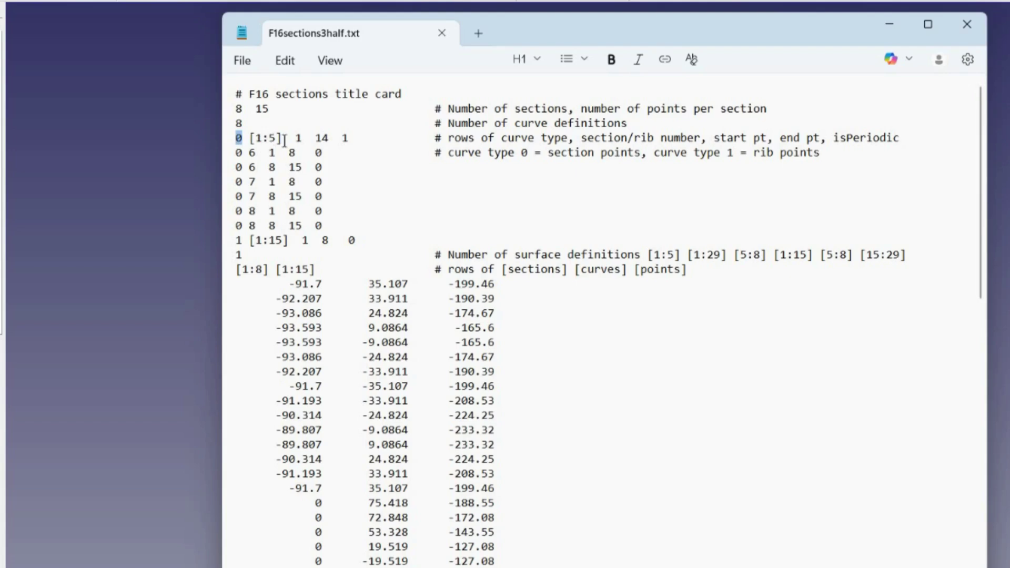
{"action": "key", "text": "Right"}
{"action": "key", "text": "Right"}
{"action": "key", "text": "shift+Right"}
{"action": "key", "text": "shift+Right"}
{"action": "key", "text": "shift+Right"}
{"action": "key", "text": "shift+Right"}
{"action": "key", "text": "shift+Right"}
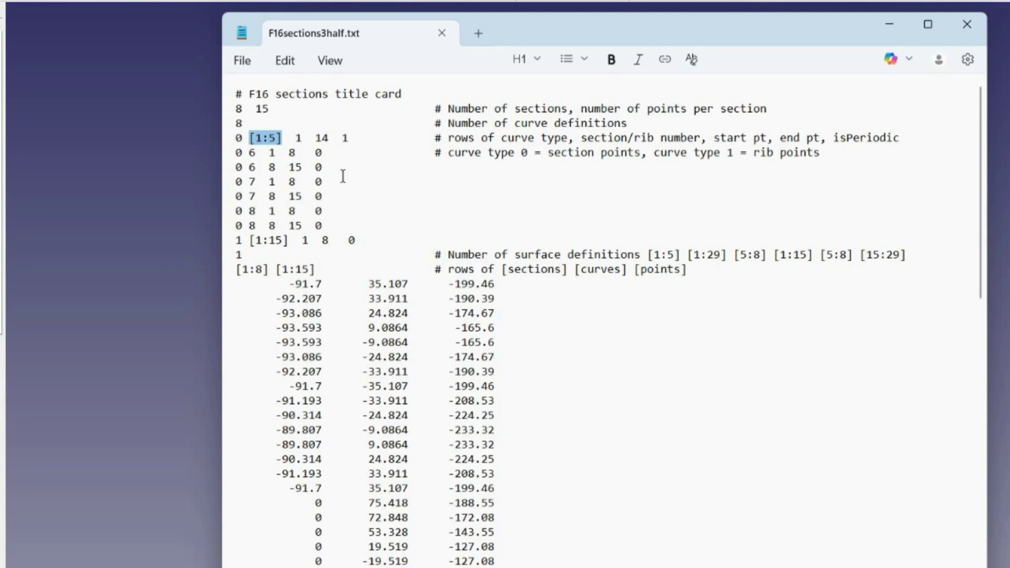
{"action": "key", "text": "Right"}
{"action": "key", "text": "Right"}
{"action": "key", "text": "Right"}
{"action": "key", "text": "shift+Right"}
{"action": "key", "text": "shift+Right"}
{"action": "key", "text": "shift+Right"}
{"action": "key", "text": "shift+Right"}
{"action": "key", "text": "shift+Right"}
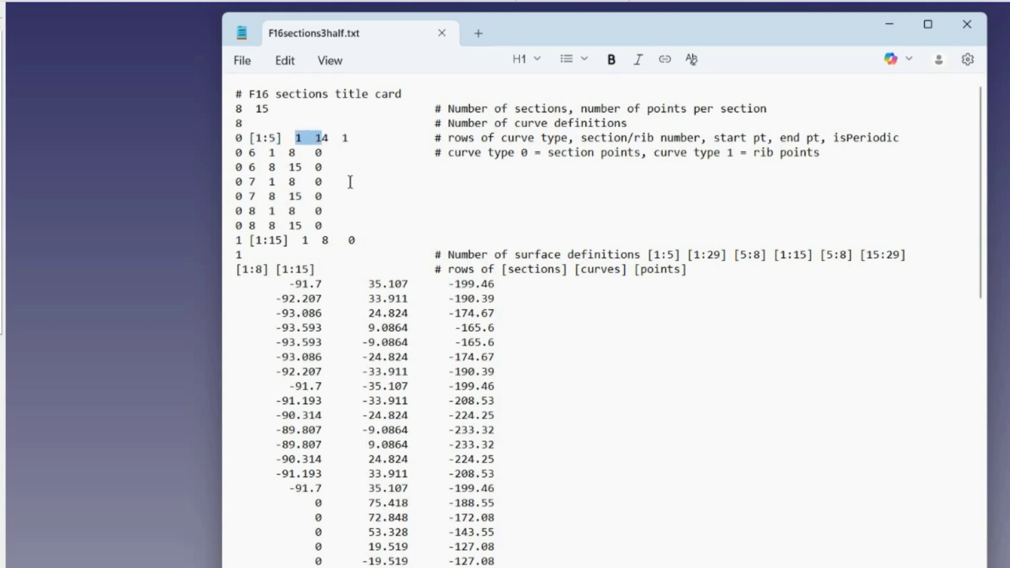
{"action": "double_click", "coordinate": [346, 138]}
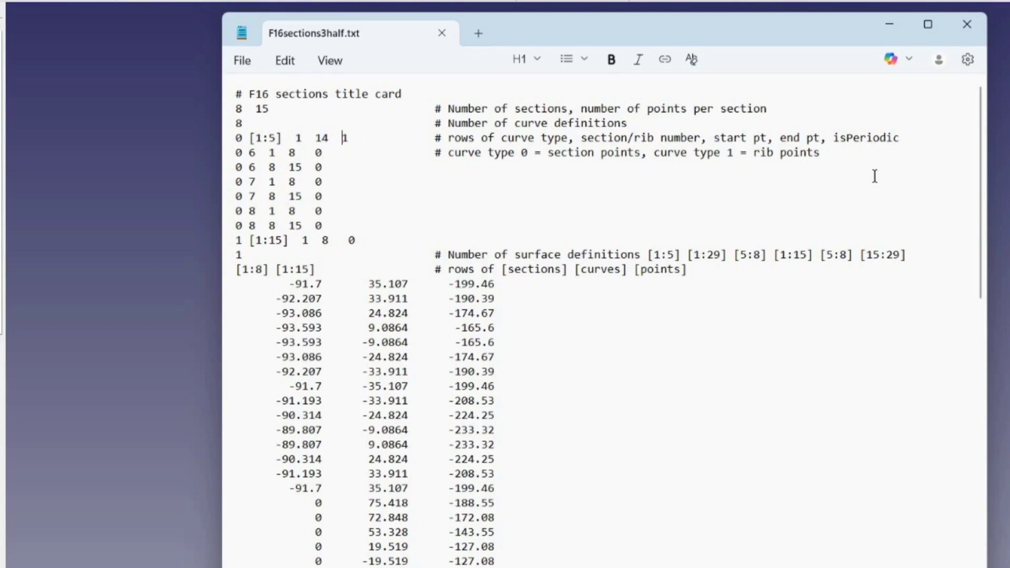
Step: Point out the isPeriodic label, a section row's value 0 and endpoints, and the rib row
{"action": "left_click", "coordinate": [903, 141]}
{"action": "key", "text": "ctrl+shift+Left"}
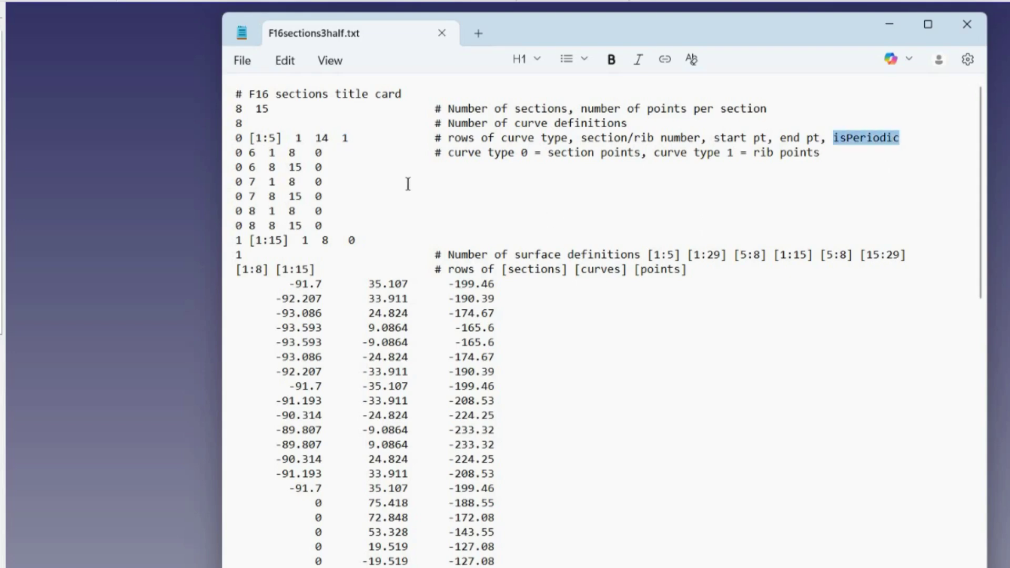
{"action": "left_click", "coordinate": [323, 167]}
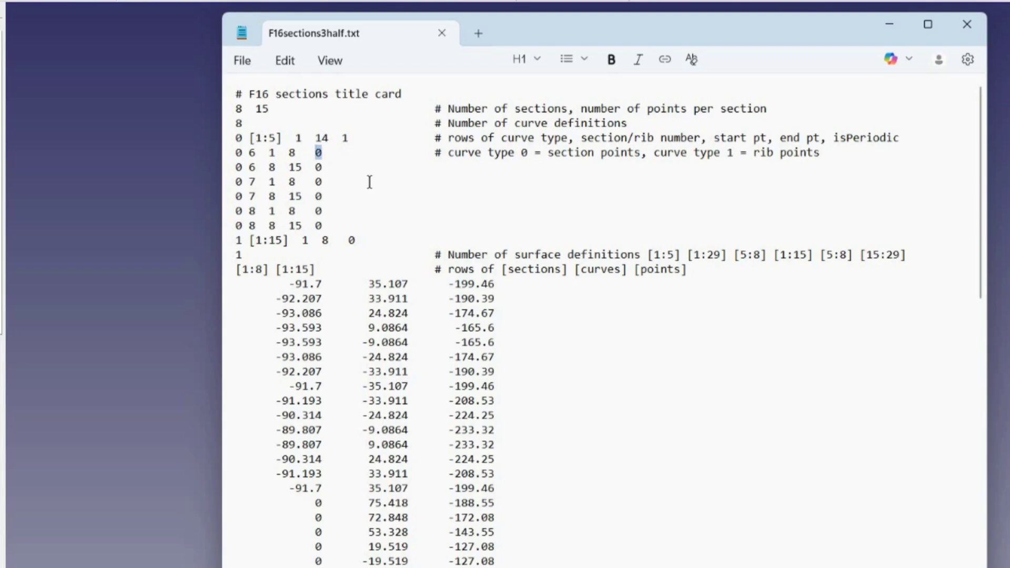
{"action": "left_click", "coordinate": [290, 135]}
{"action": "mouse_move", "coordinate": [268, 153]}
{"action": "left_mouse_down"}
{"action": "mouse_move", "coordinate": [302, 153]}
{"action": "mouse_move", "coordinate": [269, 168]}
{"action": "left_mouse_up"}
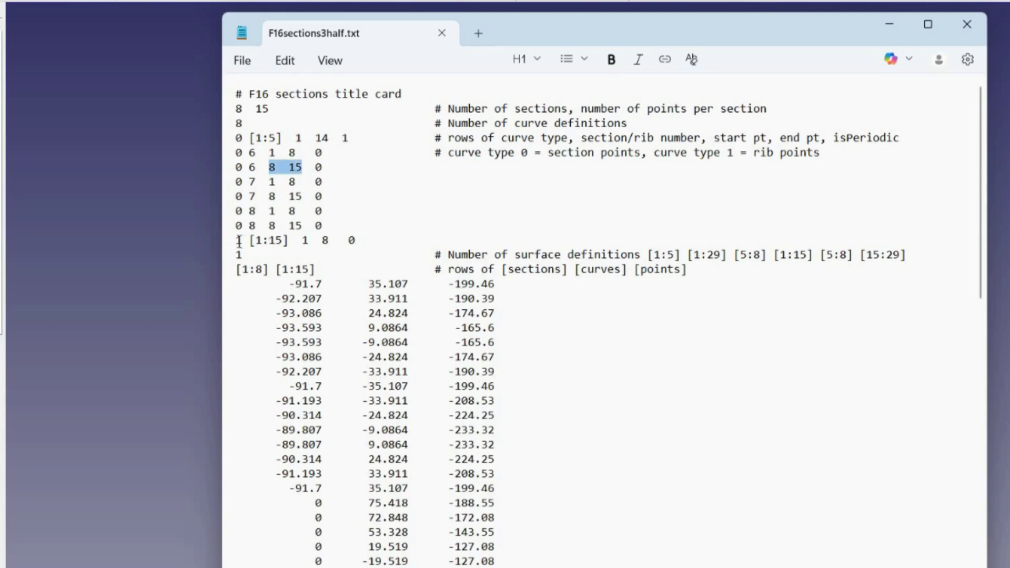
{"action": "triple_click", "coordinate": [362, 241]}
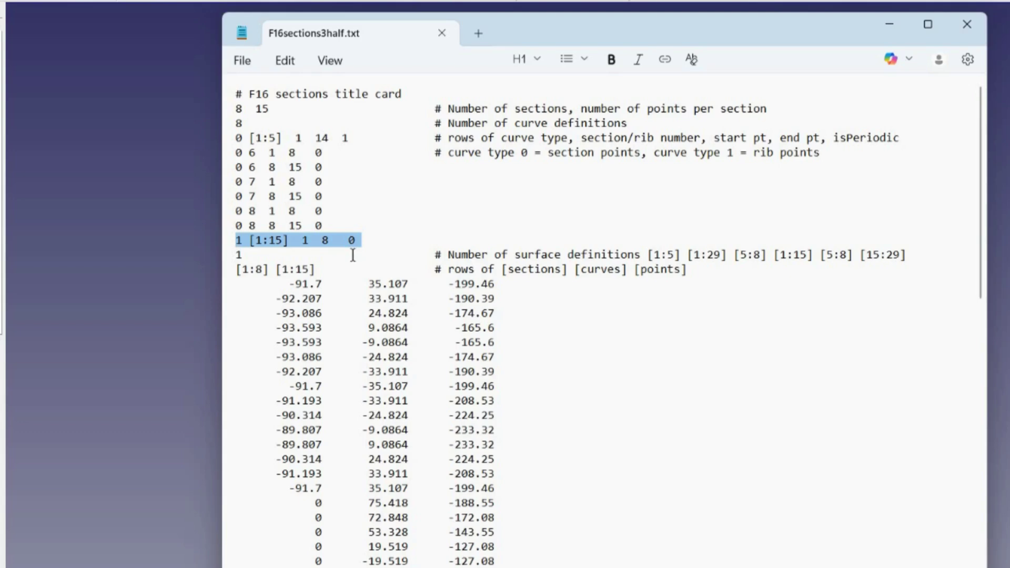
{"action": "left_click", "coordinate": [238, 255]}
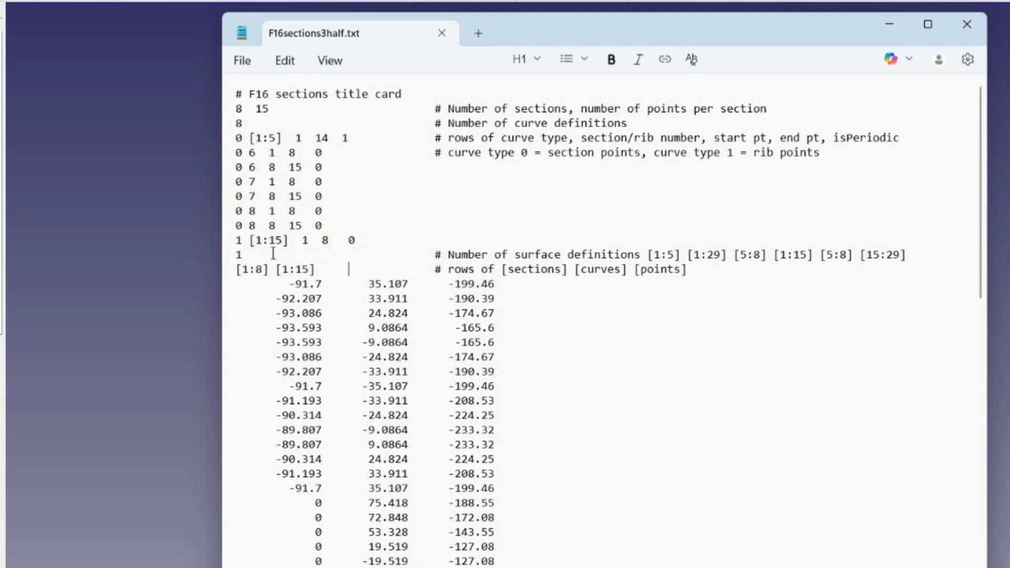
{"action": "key", "text": "shift+Right"}
{"action": "left_click", "coordinate": [363, 255]}
{"action": "left_click_drag", "start_coordinate": [283, 284], "coordinate": [448, 284]}
{"action": "key", "text": "shift+End"}
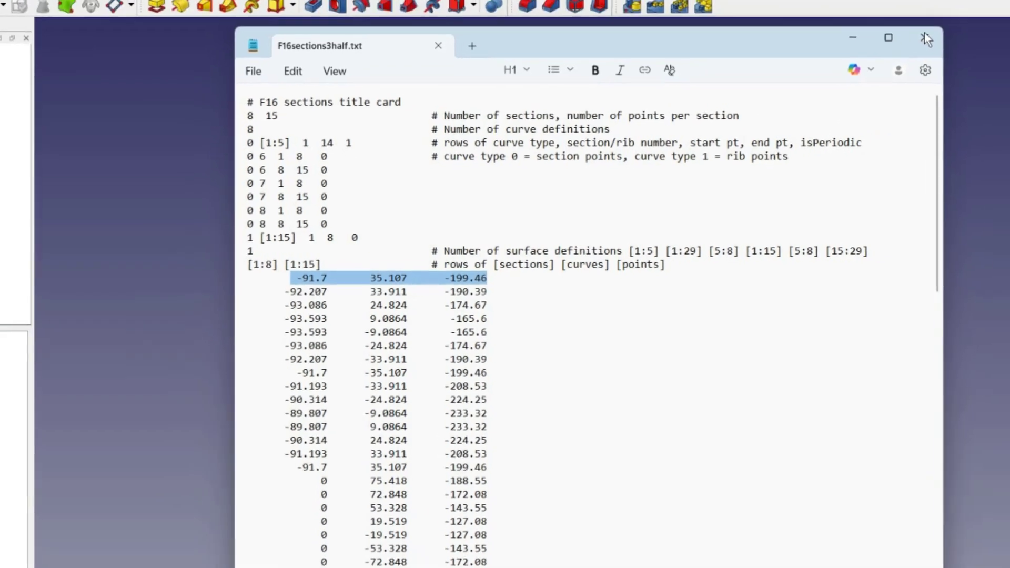
Step: Close the data file and run ITTmakePatches on F16canopy3.txt to build the canopy surface
{"action": "left_click", "coordinate": [926, 38]}
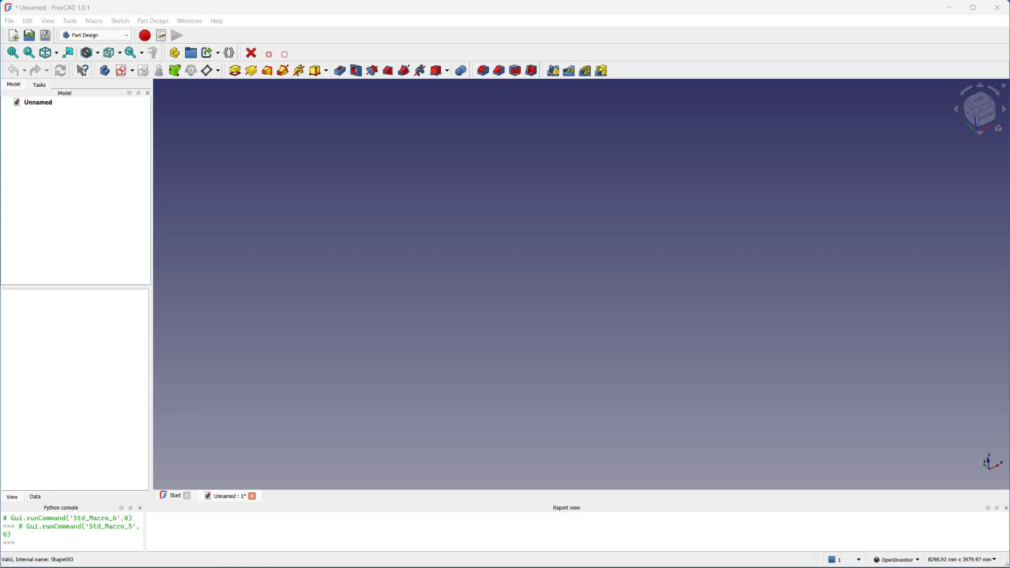
{"action": "left_click", "coordinate": [95, 22]}
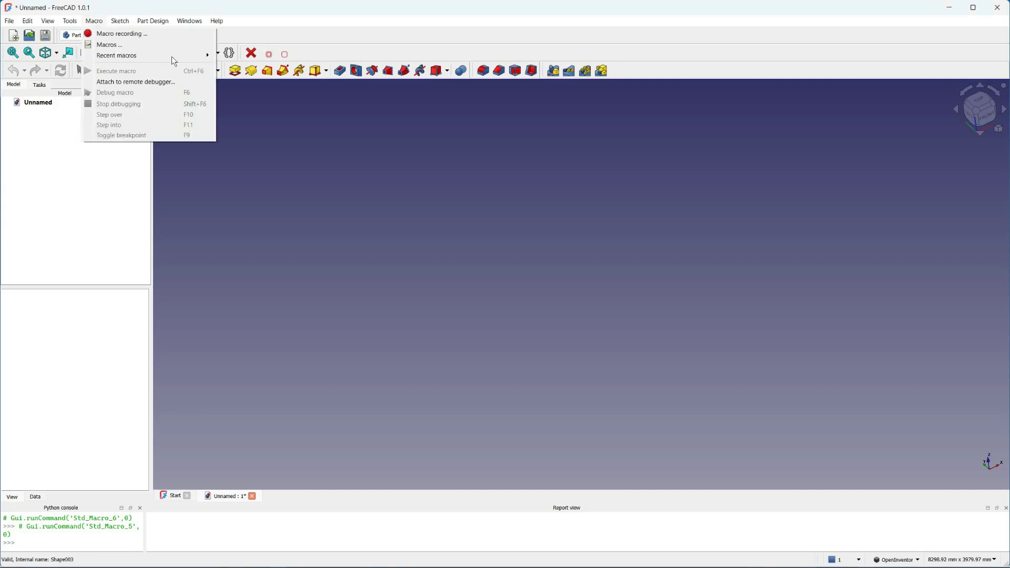
{"action": "mouse_move", "coordinate": [179, 55]}
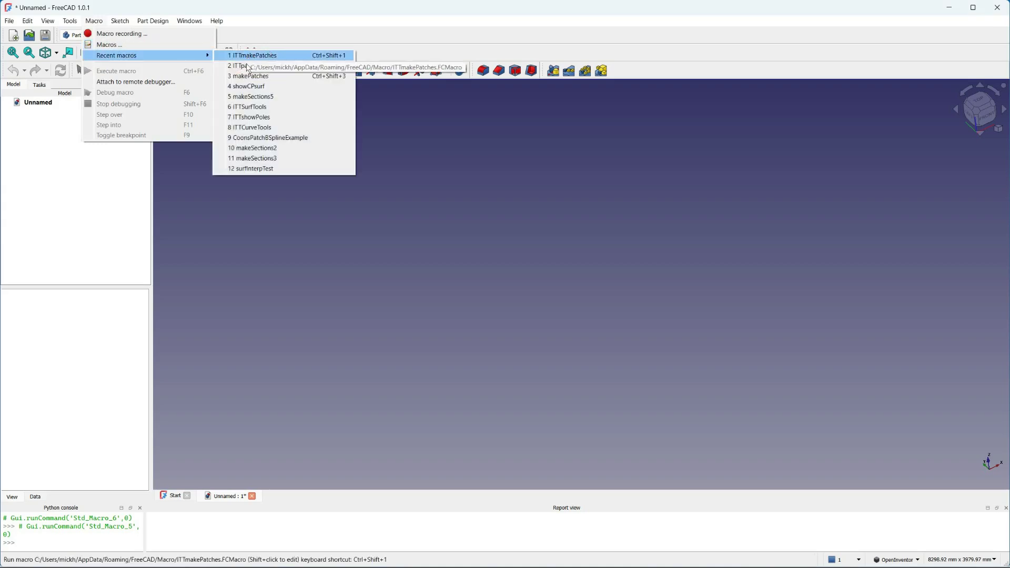
{"action": "left_click", "coordinate": [250, 69]}
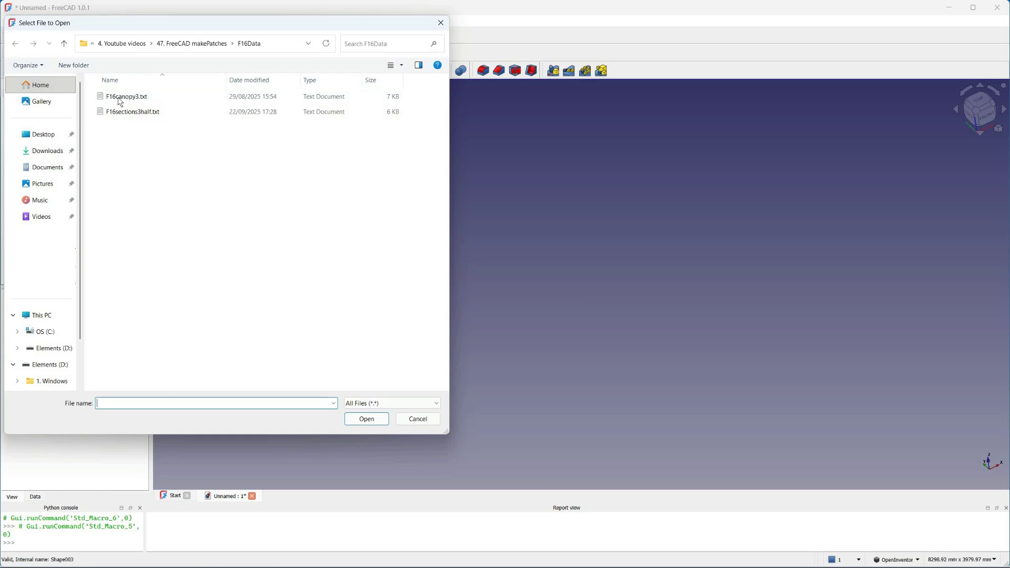
{"action": "key", "text": "Down"}
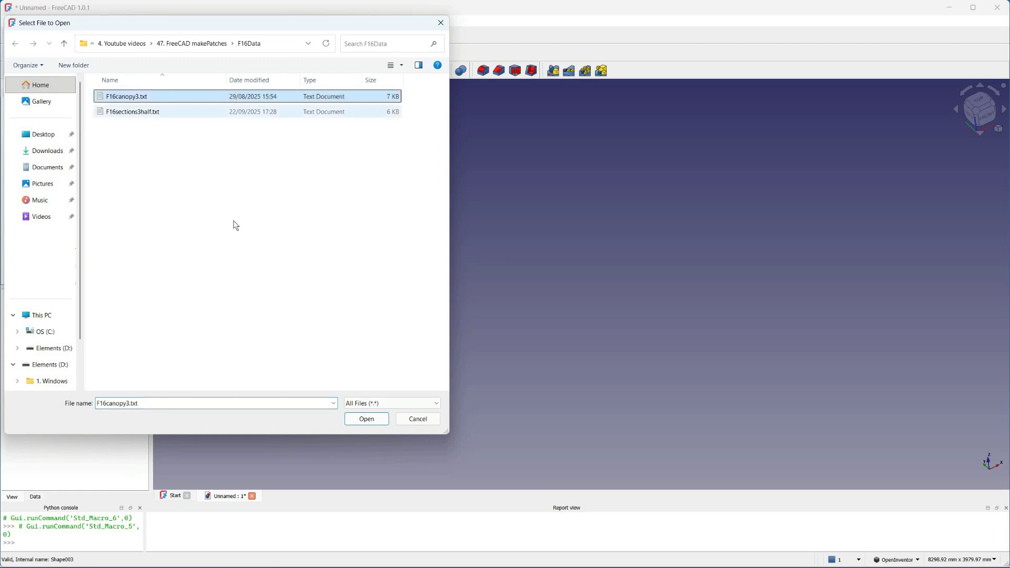
{"action": "left_click", "coordinate": [367, 420]}
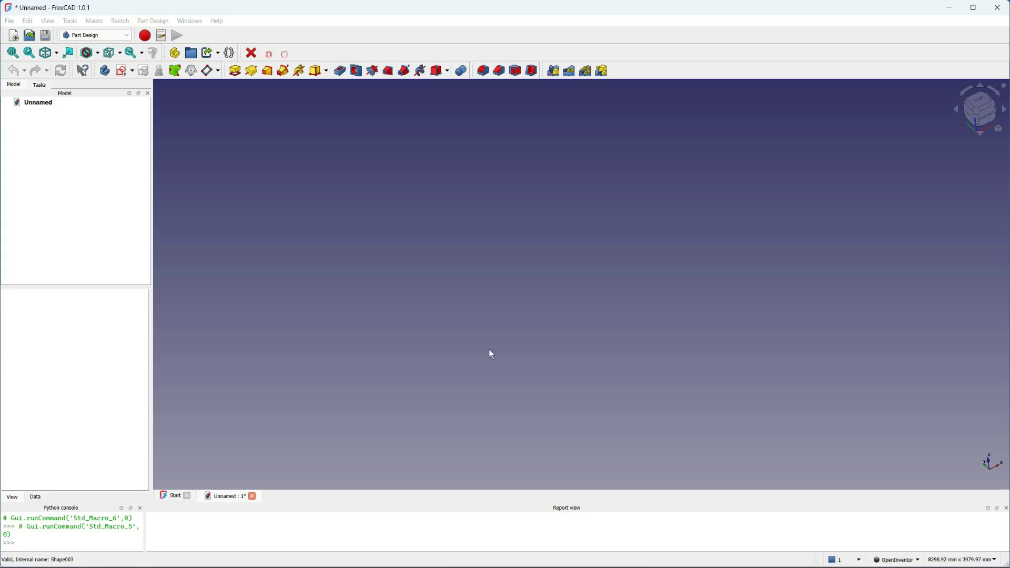
{"action": "middle_click_drag", "start_coordinate": [600, 377], "coordinate": [521, 300]}
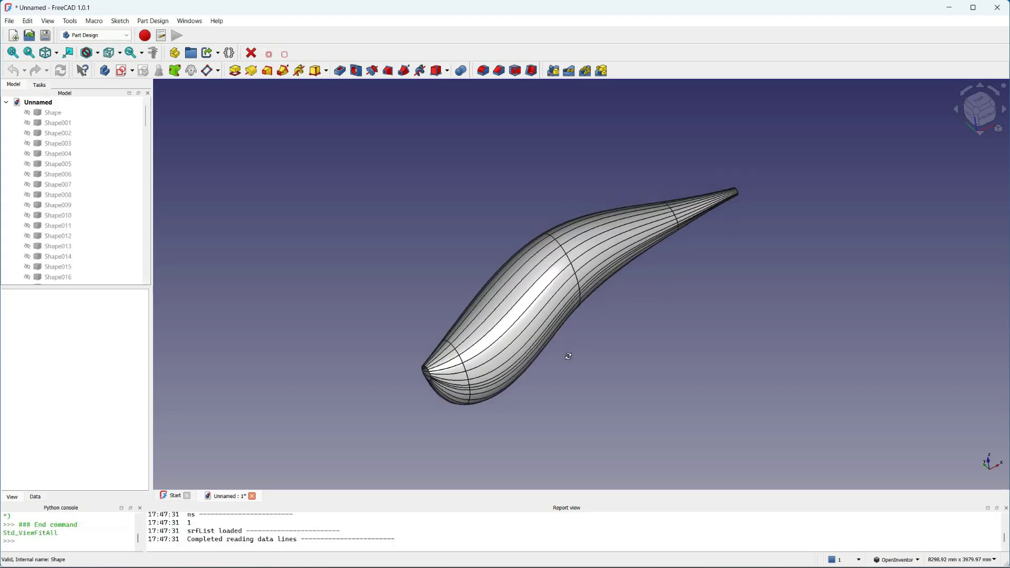
Step: Rerun ITTmakePatches on F16sections3half.txt and fit the resulting fuselage in view
{"action": "left_click_drag", "start_coordinate": [568, 356], "coordinate": [258, 156]}
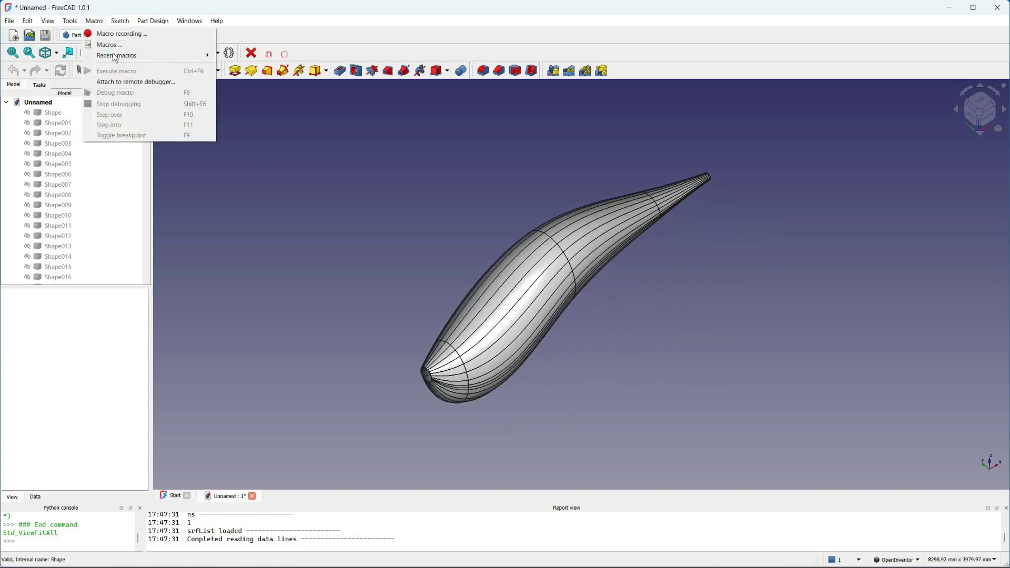
{"action": "mouse_move", "coordinate": [140, 57]}
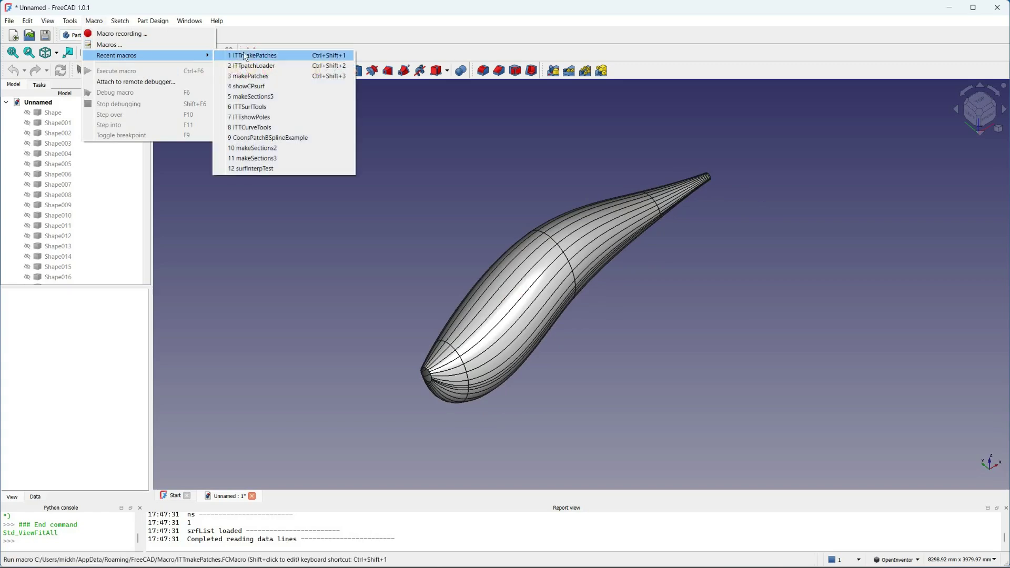
{"action": "key", "text": "Return"}
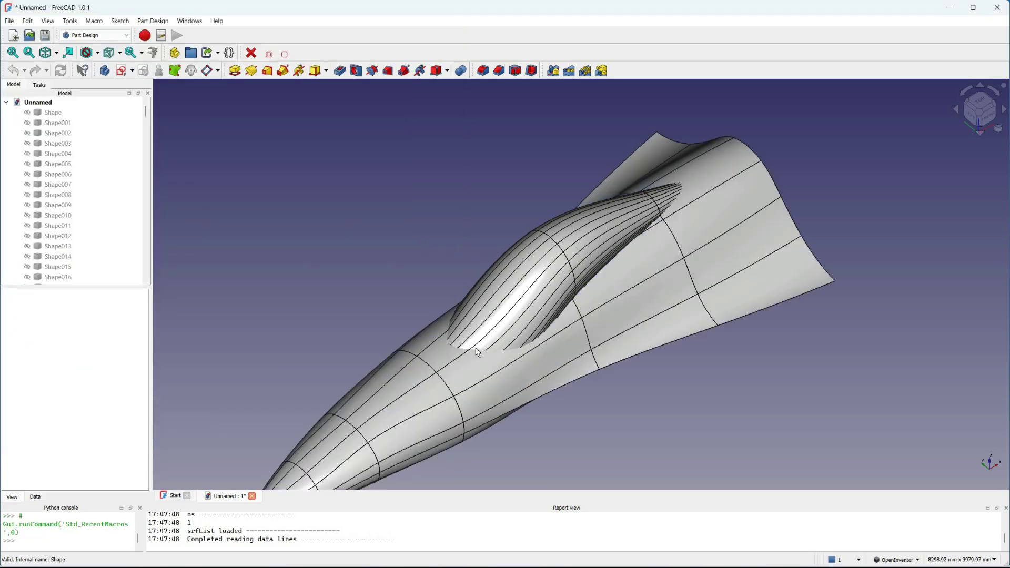
{"action": "left_click_drag", "start_coordinate": [990, 117], "coordinate": [983, 114]}
{"action": "left_click", "coordinate": [13, 53]}
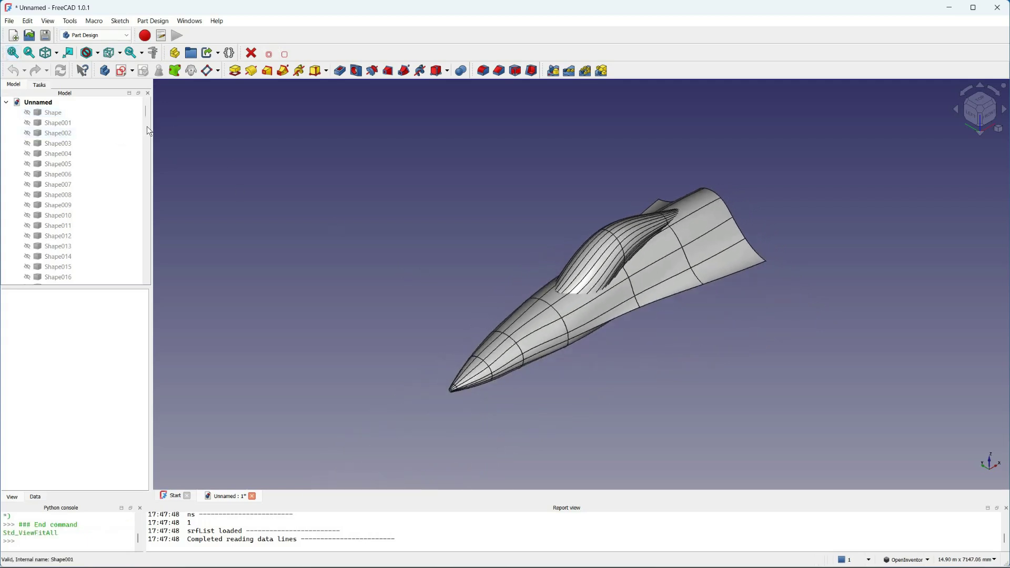
Step: Select patches Shape034 through Shape185, set Display Mode to Shaded, then deselect them
{"action": "scroll", "coordinate": [87, 202], "scroll_direction": "down", "scroll_amount": 8}
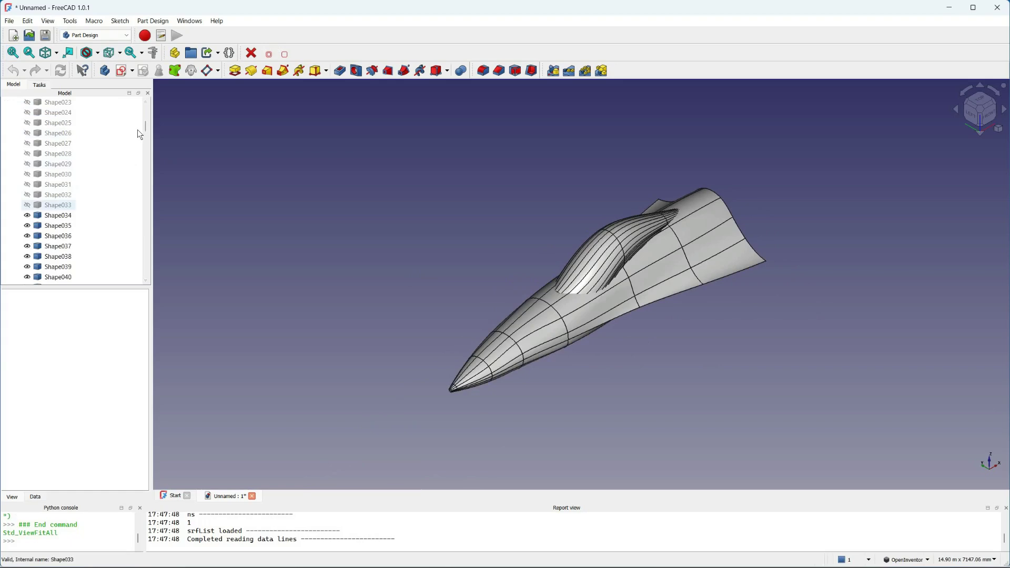
{"action": "left_click", "coordinate": [58, 215]}
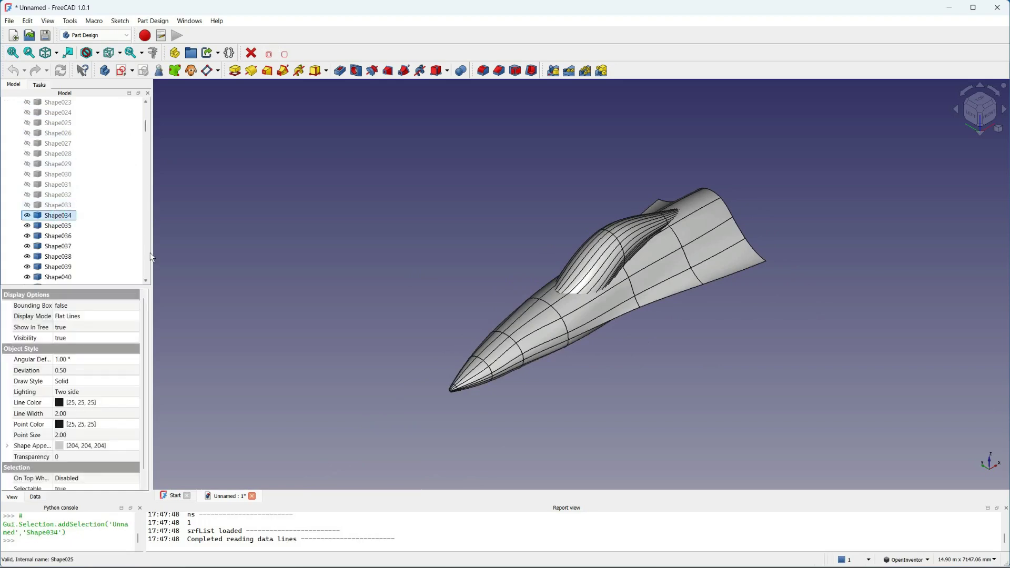
{"action": "scroll", "coordinate": [87, 278], "scroll_direction": "down", "scroll_amount": 15}
{"action": "left_click", "coordinate": [58, 277], "text": "shift"}
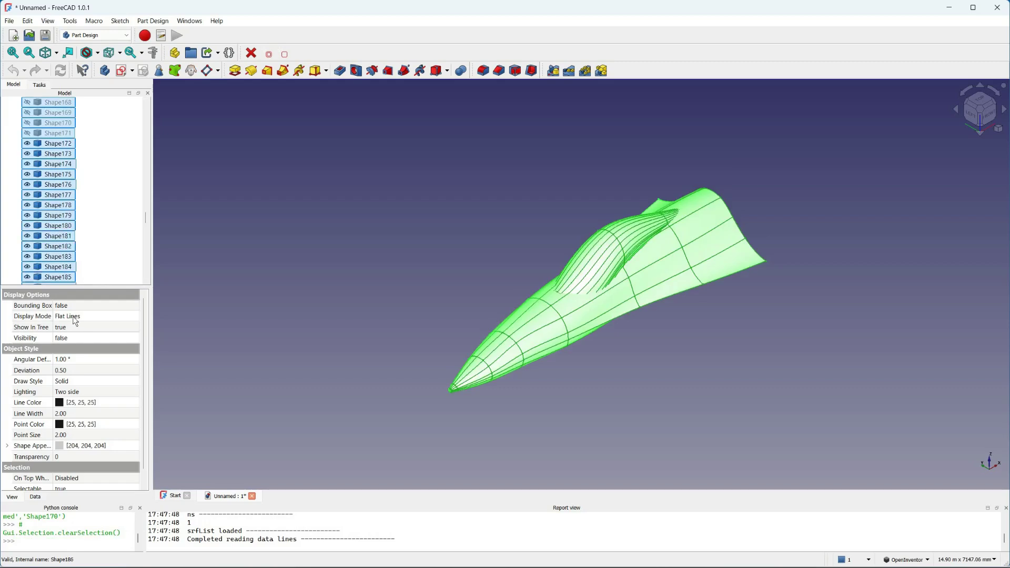
{"action": "left_click", "coordinate": [75, 320]}
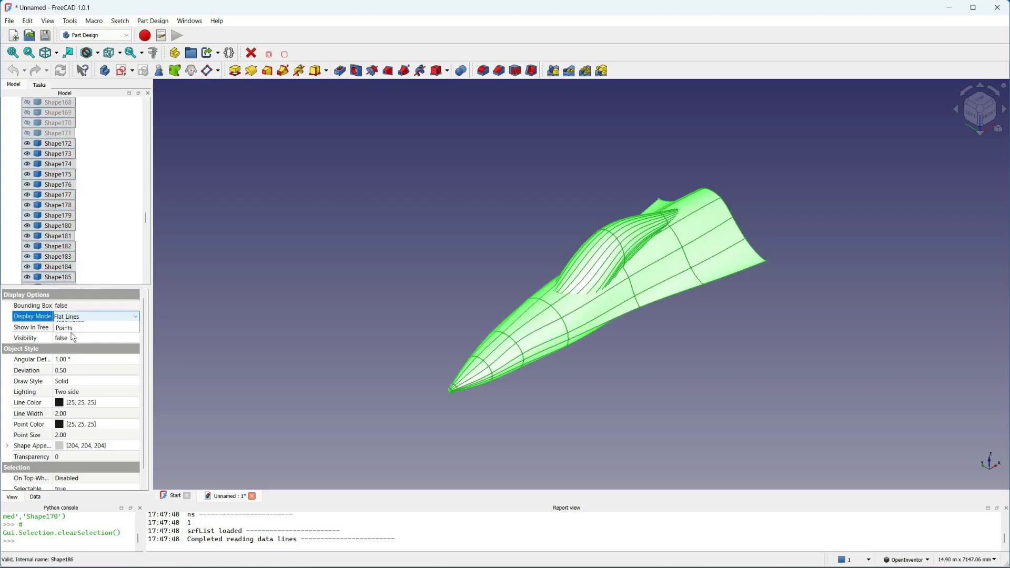
{"action": "left_click", "coordinate": [75, 319]}
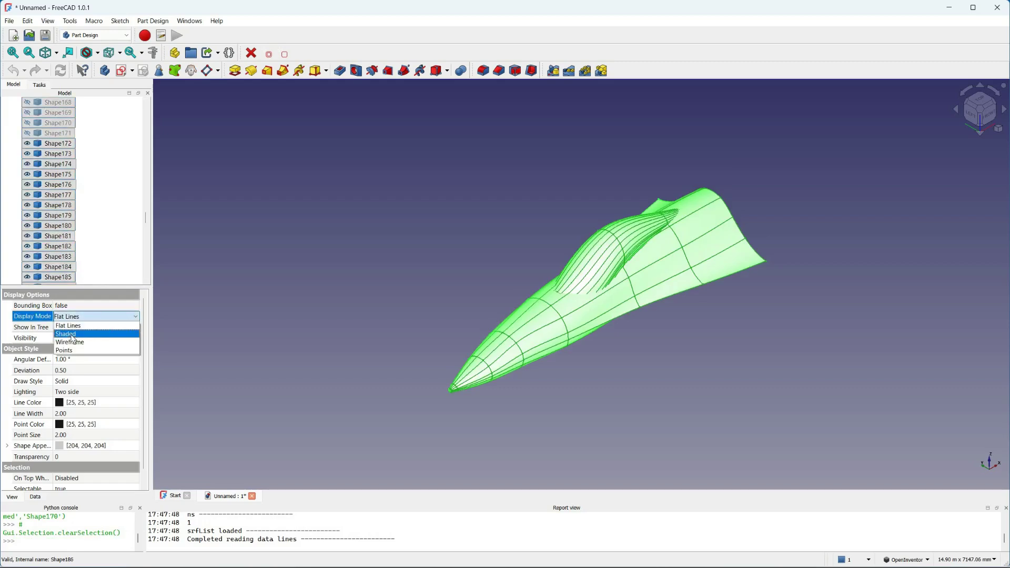
{"action": "left_click", "coordinate": [73, 336]}
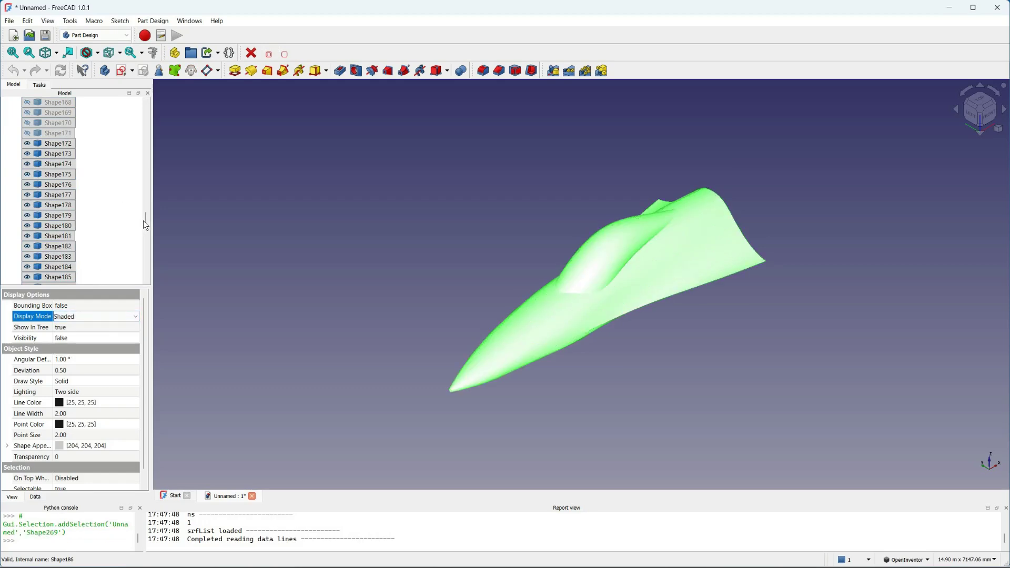
{"action": "left_click", "coordinate": [76, 112]}
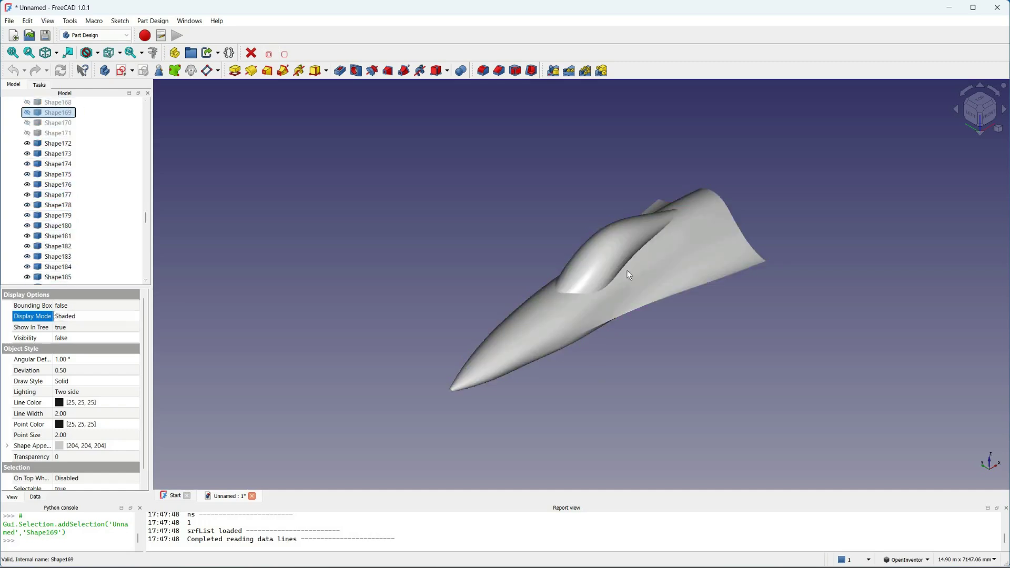
{"action": "scroll", "coordinate": [509, 309], "scroll_direction": "up", "scroll_amount": 2}
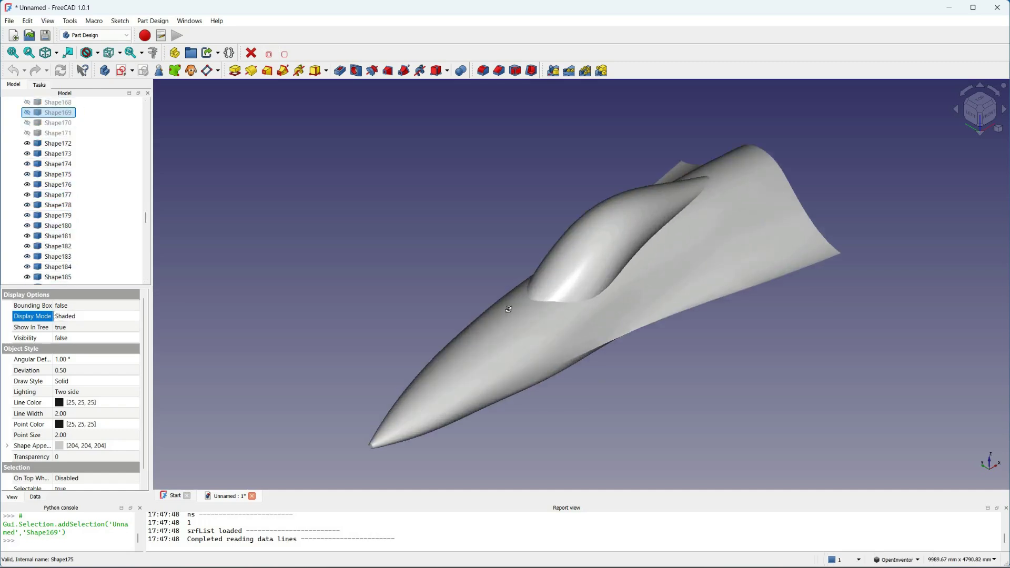
{"action": "left_click_drag", "start_coordinate": [540, 347], "coordinate": [707, 243]}
{"action": "left_click_drag", "start_coordinate": [622, 296], "coordinate": [407, 345]}
{"action": "left_click_drag", "start_coordinate": [758, 304], "coordinate": [590, 341]}
{"action": "left_click_drag", "start_coordinate": [731, 346], "coordinate": [763, 290]}
{"action": "scroll", "coordinate": [596, 255], "scroll_direction": "up", "scroll_amount": 5}
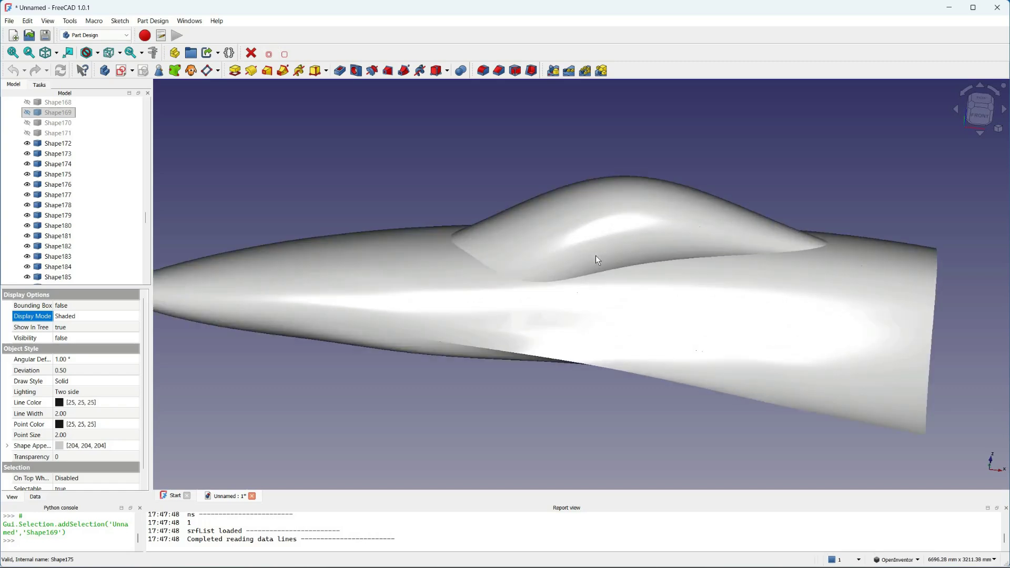
{"action": "scroll", "coordinate": [643, 251], "scroll_direction": "up", "scroll_amount": 3}
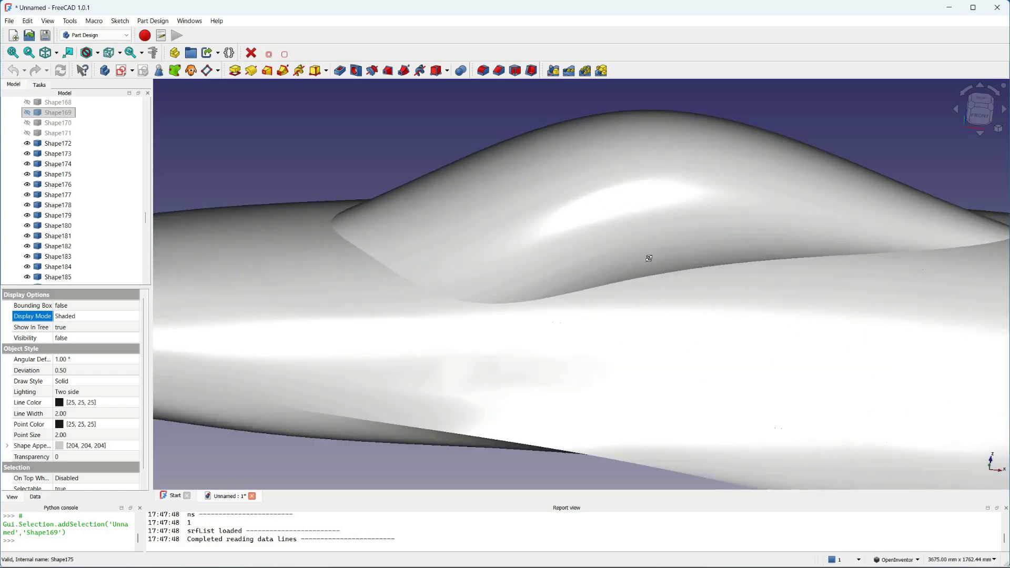
{"action": "scroll", "coordinate": [652, 262], "scroll_direction": "up", "scroll_amount": 3}
{"action": "left_click_drag", "start_coordinate": [638, 272], "coordinate": [516, 324]}
{"action": "scroll", "coordinate": [700, 302], "scroll_direction": "down", "scroll_amount": 3}
{"action": "scroll", "coordinate": [636, 310], "scroll_direction": "down", "scroll_amount": 2}
{"action": "scroll", "coordinate": [401, 339], "scroll_direction": "down", "scroll_amount": 1}
{"action": "left_click_drag", "start_coordinate": [402, 338], "coordinate": [158, 173]}
{"action": "left_click", "coordinate": [67, 144]}
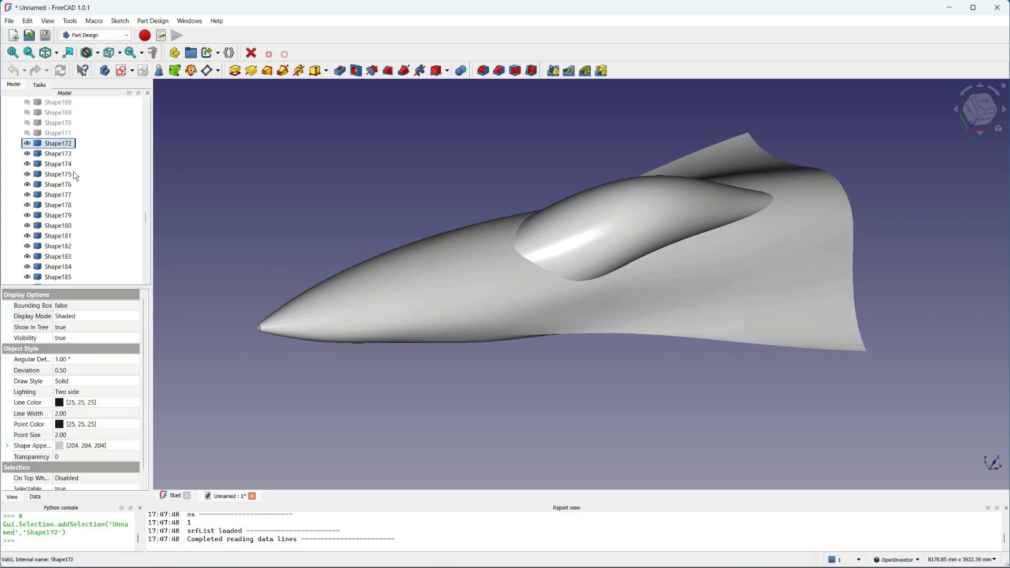
{"action": "key", "text": "Down"}
{"action": "key", "text": "Down"}
{"action": "key", "text": "Down"}
{"action": "key", "text": "Down"}
{"action": "key", "text": "Down"}
{"action": "key", "text": "Down"}
{"action": "key", "text": "Down"}
{"action": "key", "text": "Down"}
{"action": "key", "text": "Down"}
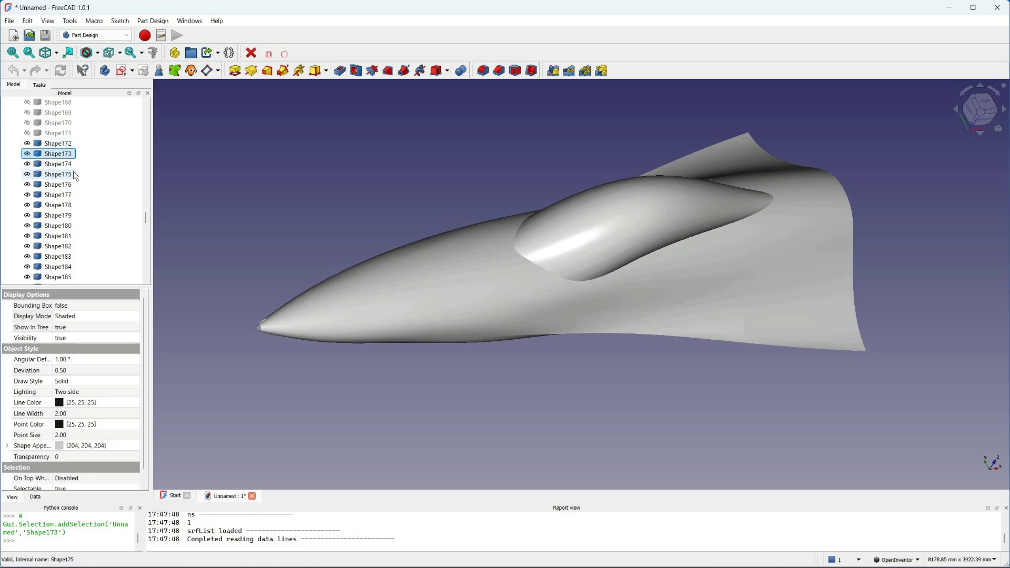
{"action": "key", "text": "Down"}
{"action": "key", "text": "Down"}
{"action": "key", "text": "Down"}
{"action": "key", "text": "Down"}
{"action": "key", "text": "Down"}
{"action": "key", "text": "Down"}
{"action": "key", "text": "Down"}
{"action": "key", "text": "Down"}
{"action": "key", "text": "Down"}
{"action": "key", "text": "Down"}
{"action": "key", "text": "Down"}
{"action": "key", "text": "Down"}
{"action": "key", "text": "Down"}
{"action": "key", "text": "Down"}
{"action": "key", "text": "Down"}
{"action": "key", "text": "Down"}
{"action": "key", "text": "Down"}
{"action": "key", "text": "Down"}
{"action": "key", "text": "Down"}
{"action": "key", "text": "Down"}
{"action": "key", "text": "Down"}
{"action": "key", "text": "Down"}
{"action": "key", "text": "Down"}
{"action": "key", "text": "Down"}
{"action": "key", "text": "Down"}
{"action": "key", "text": "Down"}
{"action": "key", "text": "Down"}
{"action": "key", "text": "Down"}
{"action": "key", "text": "Down"}
{"action": "key", "text": "Down"}
{"action": "key", "text": "Down"}
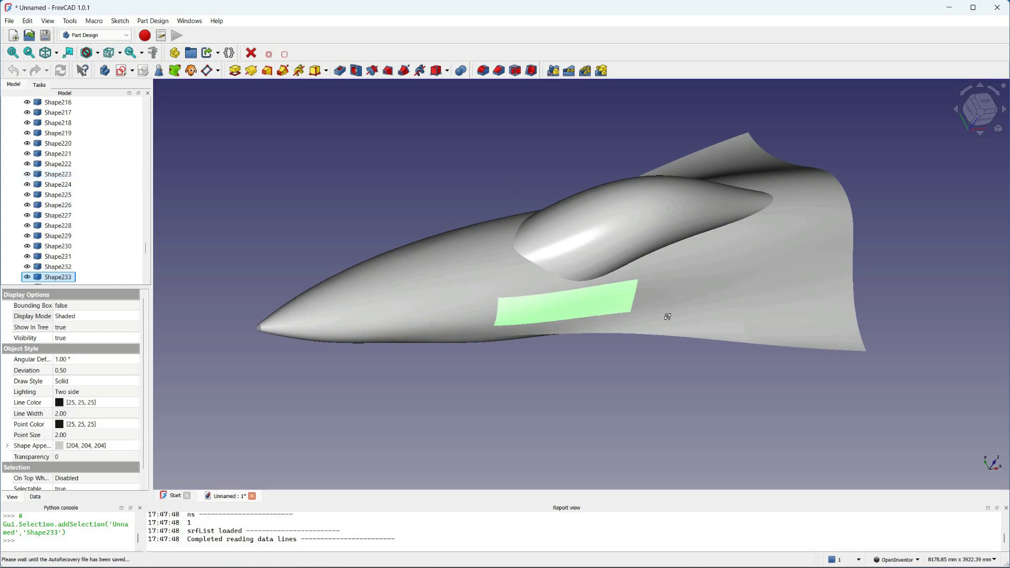
{"action": "left_click_drag", "start_coordinate": [668, 242], "coordinate": [150, 254]}
{"action": "scroll", "coordinate": [71, 263], "scroll_direction": "down", "scroll_amount": 11}
{"action": "left_click", "coordinate": [64, 258]}
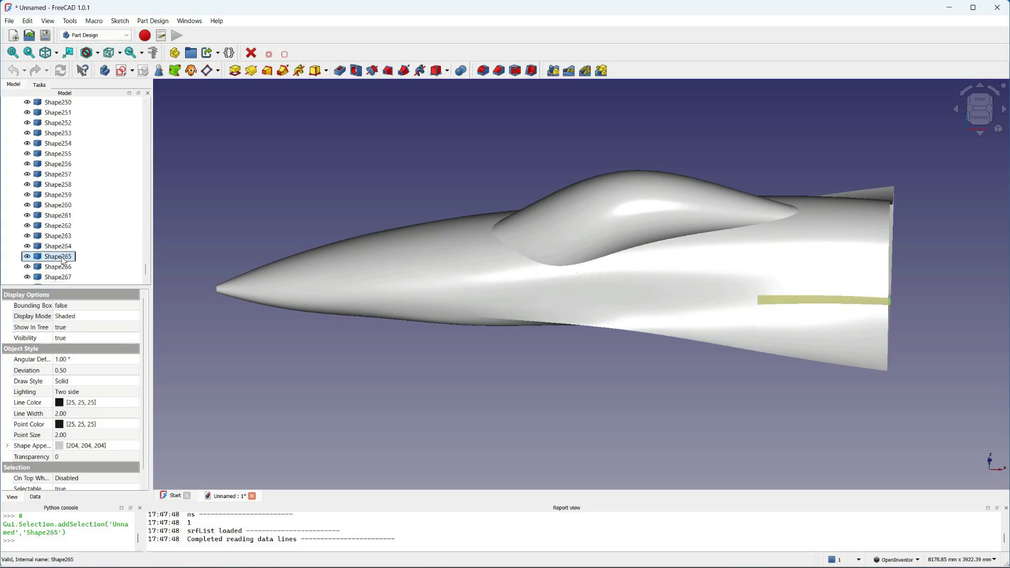
{"action": "scroll", "coordinate": [63, 260], "scroll_direction": "up", "scroll_amount": 7}
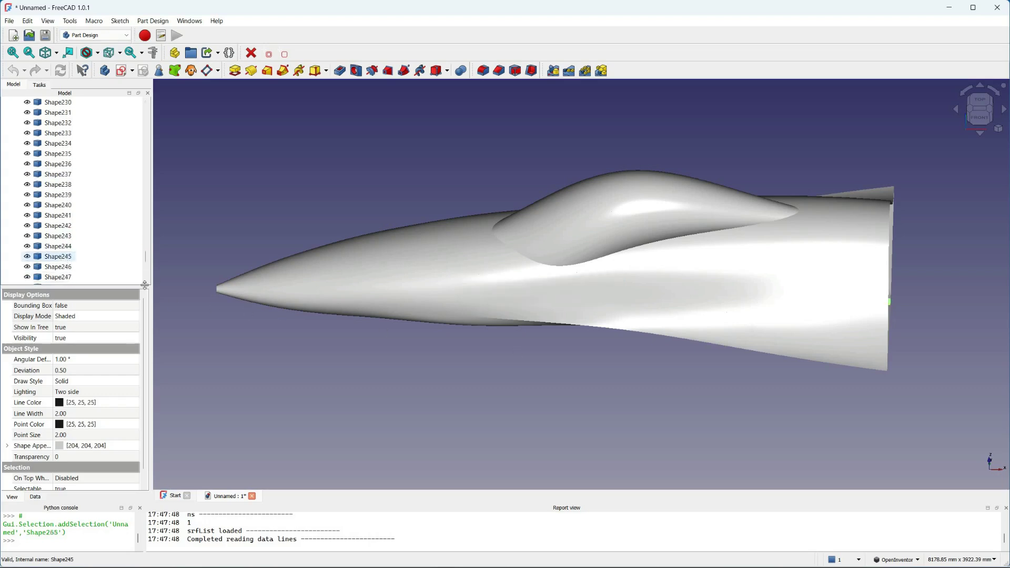
{"action": "scroll", "coordinate": [91, 254], "scroll_direction": "down", "scroll_amount": 7}
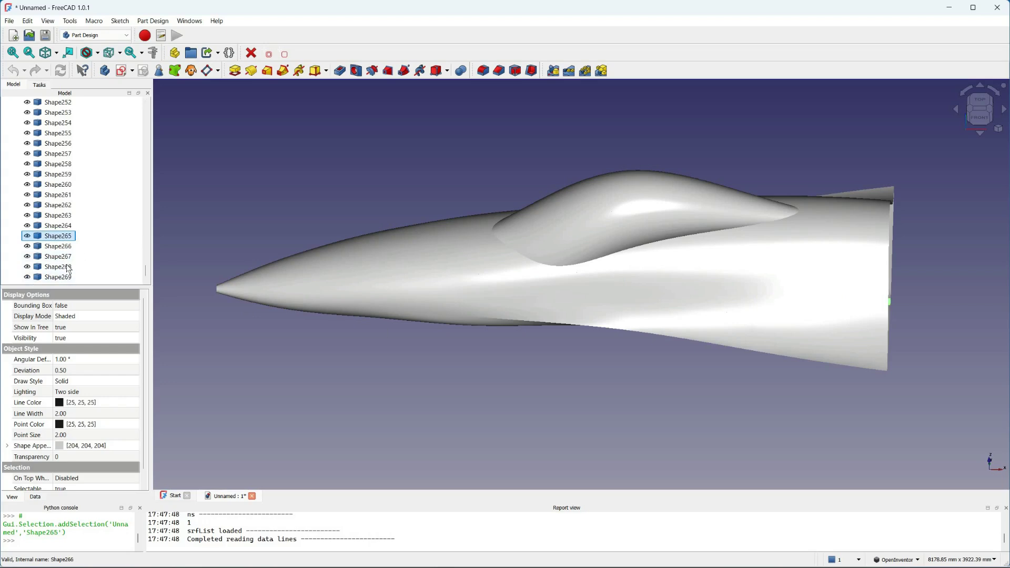